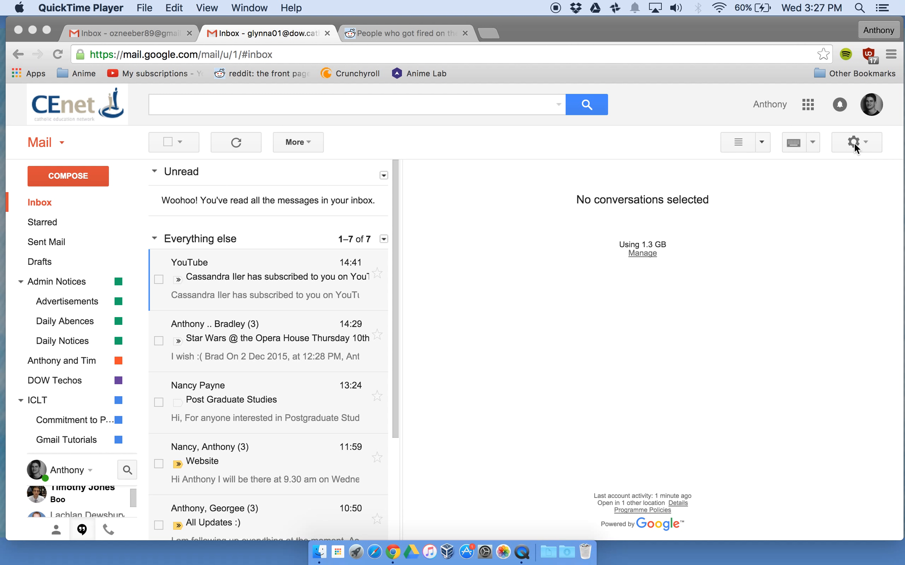
# Examine the existing filters in the mail settings and the blank new-filter form, and return to the inbox.
pyautogui.click(853, 143)
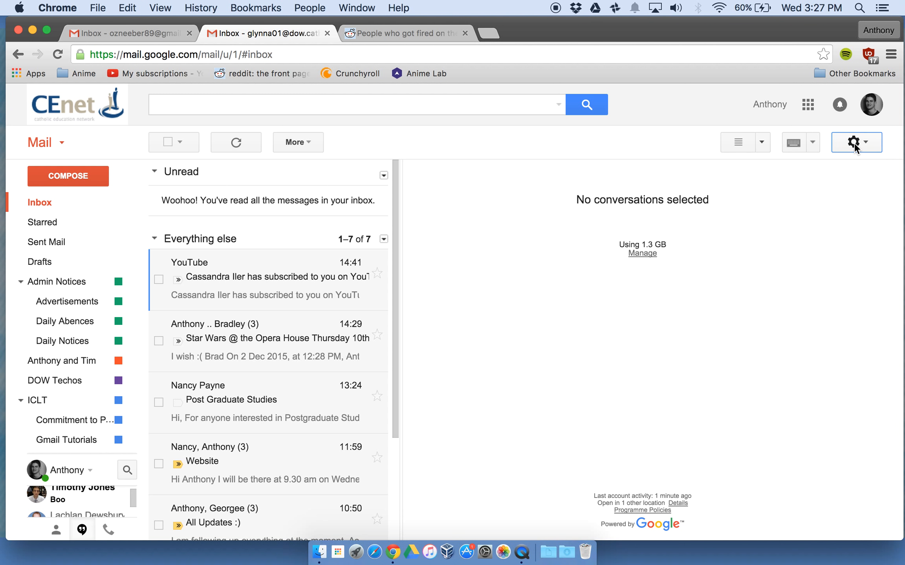
pyautogui.click(854, 143)
pyautogui.click(828, 282)
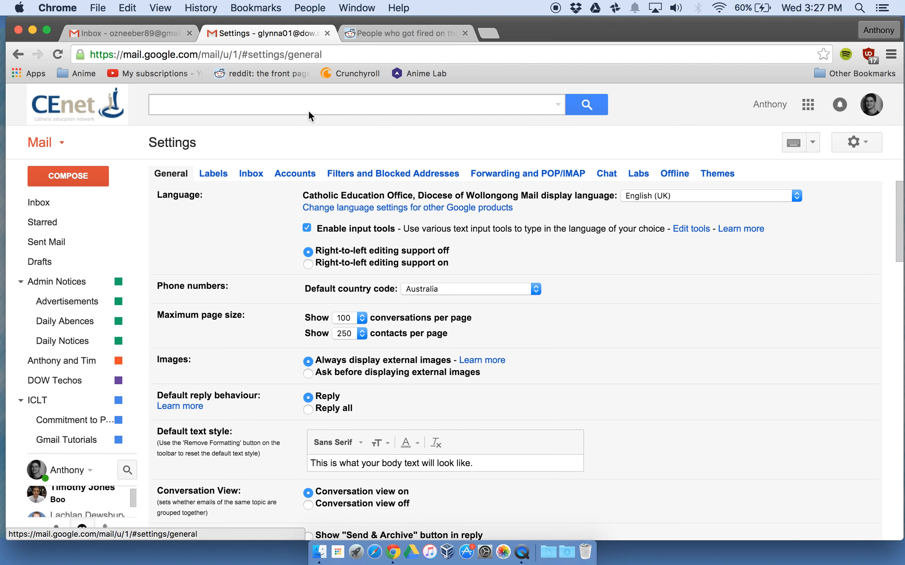
pyautogui.click(411, 179)
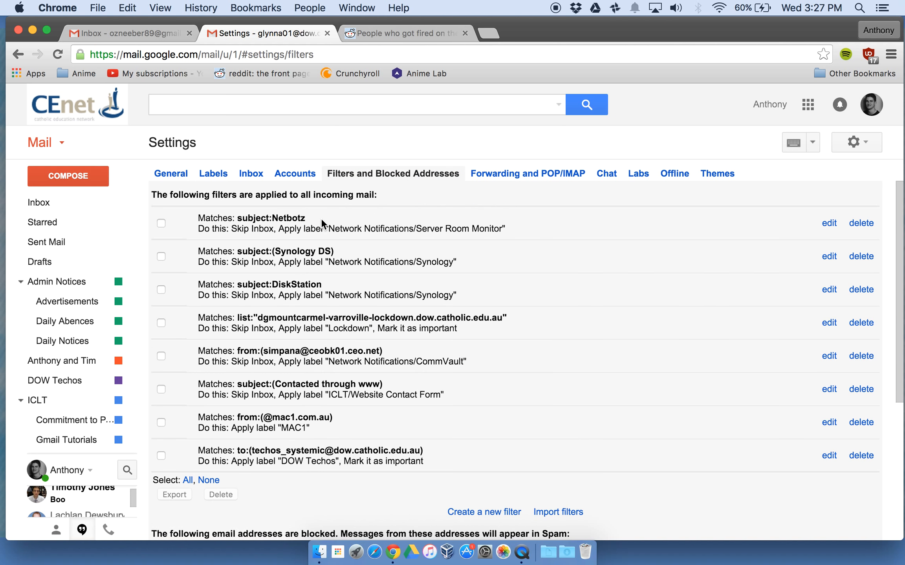
pyautogui.scroll(-1, 321, 218)
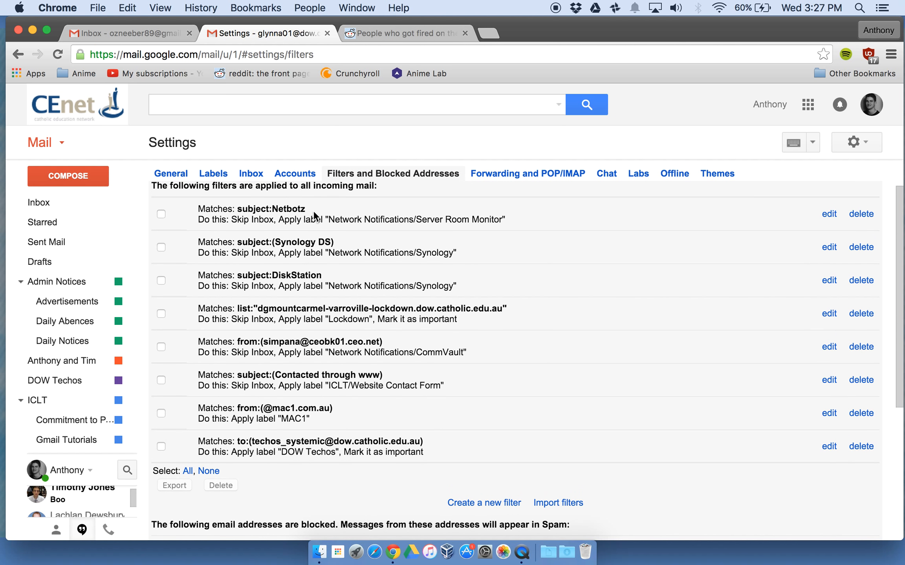
pyautogui.scroll(-5, 414, 439)
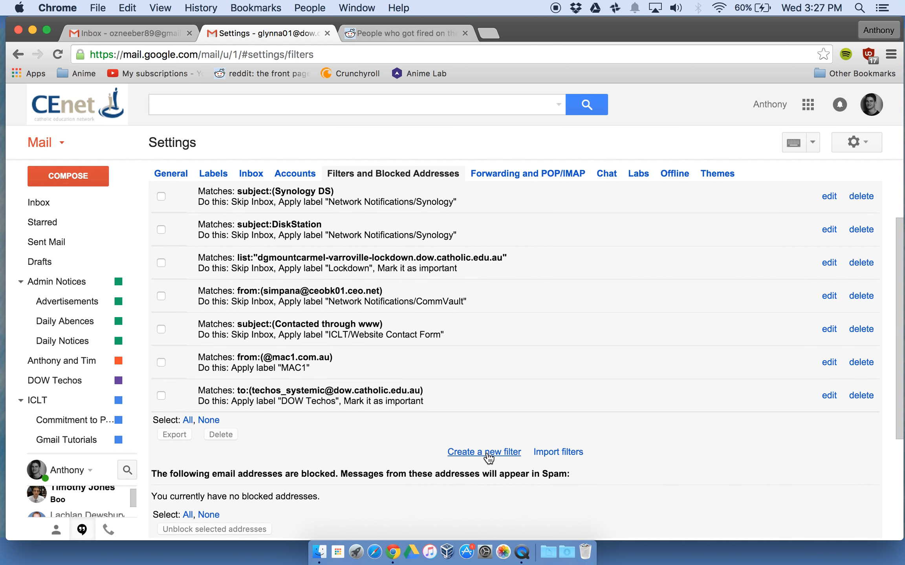
pyautogui.click(488, 452)
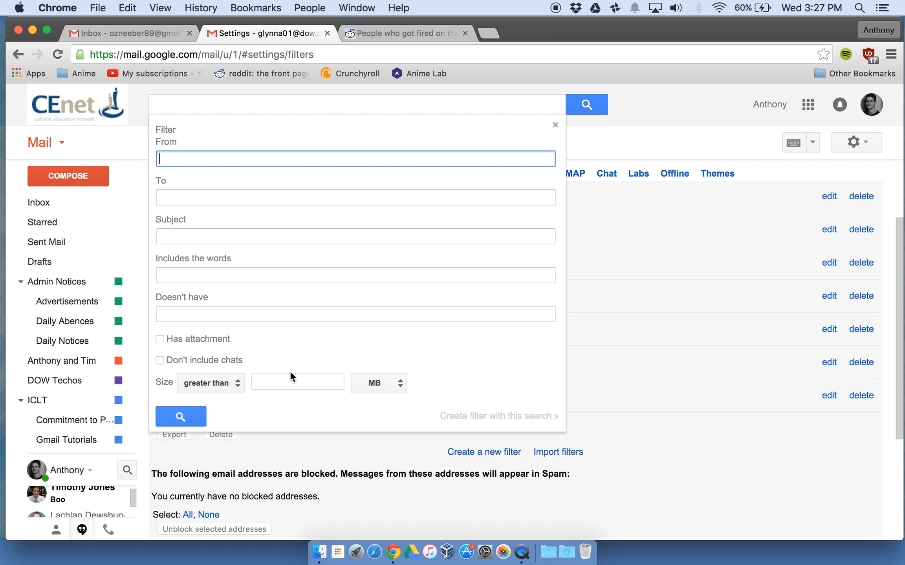
pyautogui.click(629, 409)
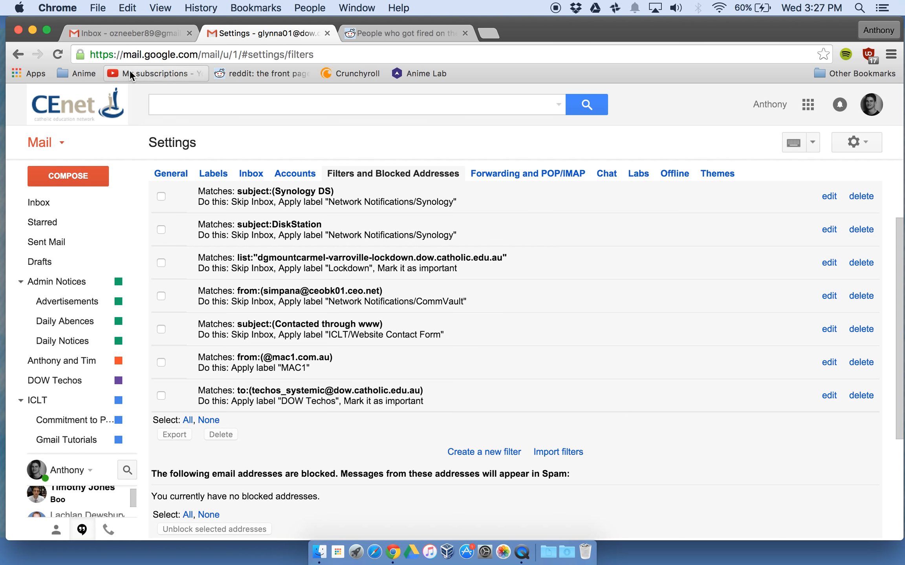
pyautogui.click(47, 196)
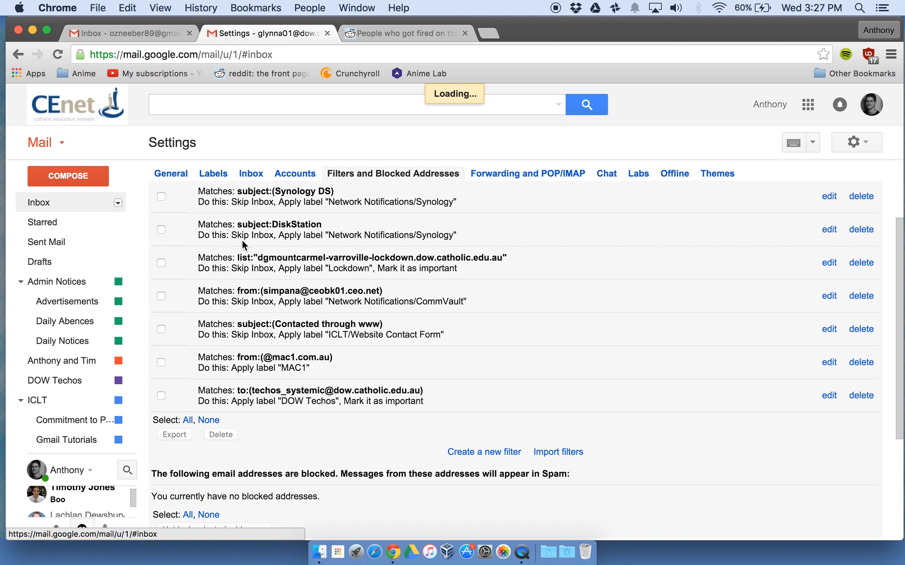
# Start a new filter from the advanced mail search for messages with the subject "test".
pyautogui.click(456, 98)
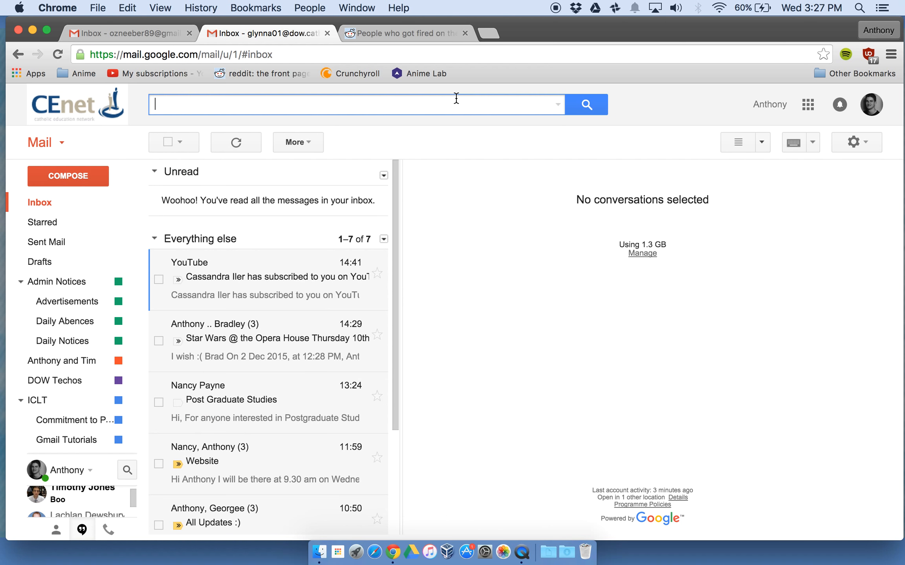
pyautogui.click(558, 105)
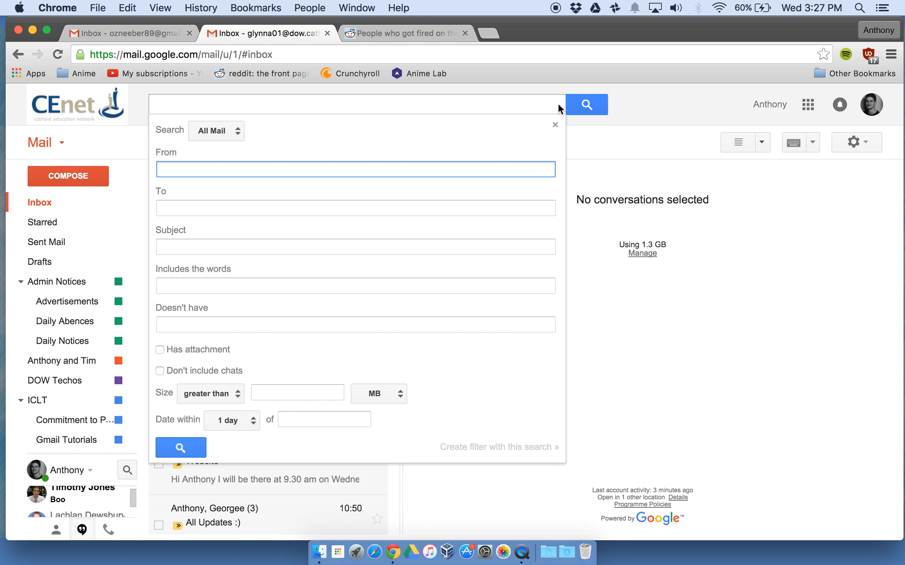
pyautogui.press('Tab')
pyautogui.press('Tab')
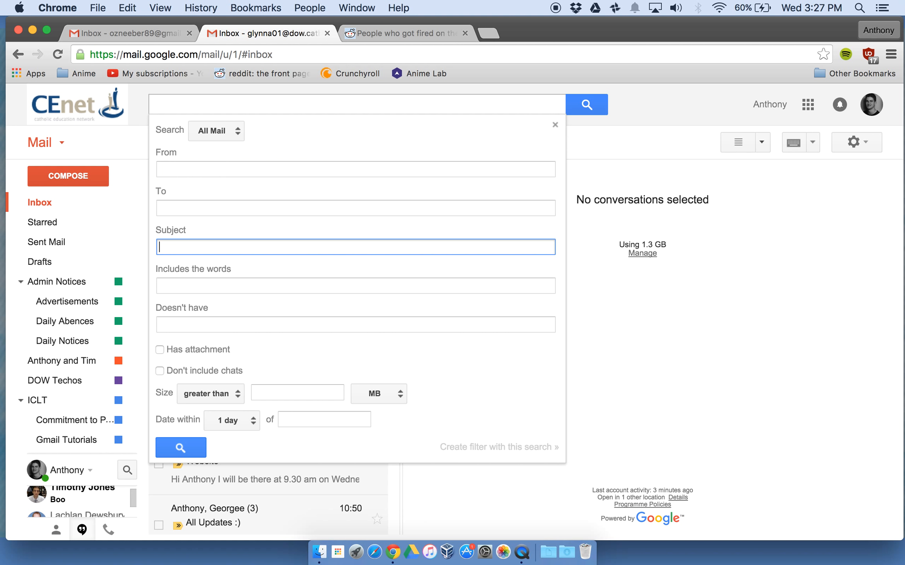
pyautogui.write('test')
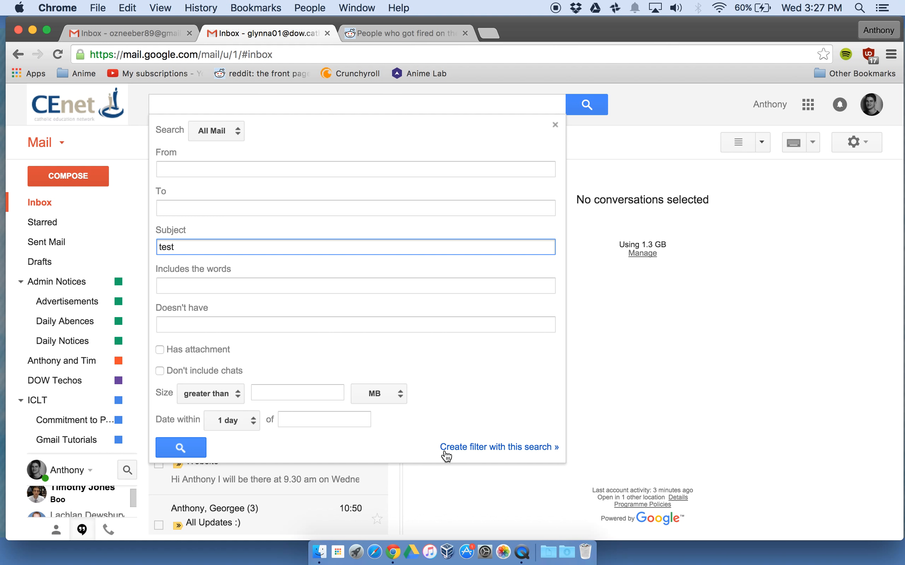
pyautogui.click(490, 448)
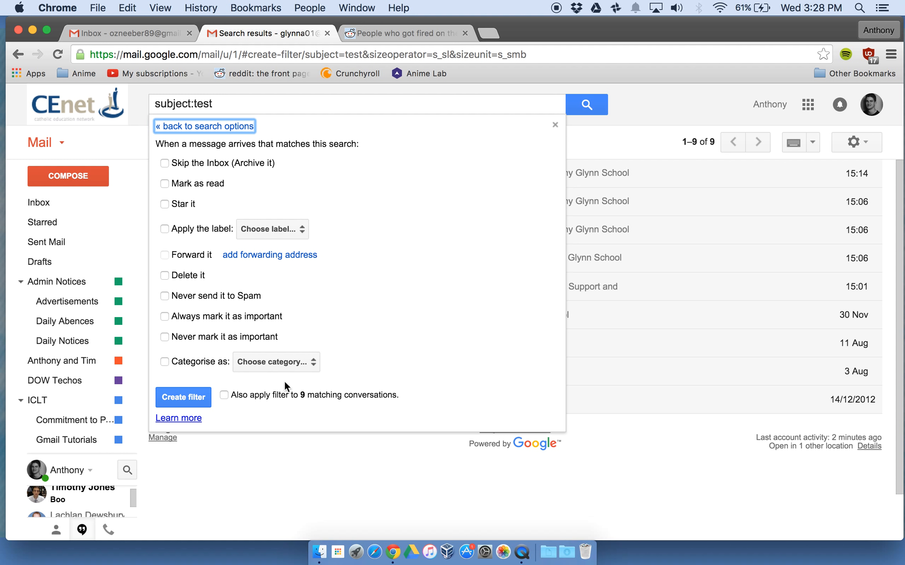
# Have the filter apply the existing orange label named after two people, and create the filter.
pyautogui.click(297, 236)
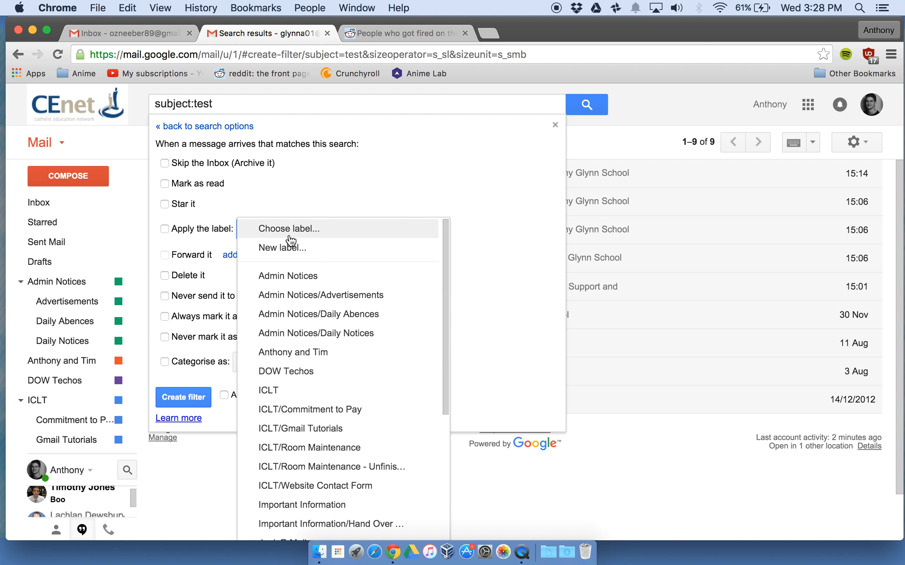
pyautogui.scroll(-1, 312, 303)
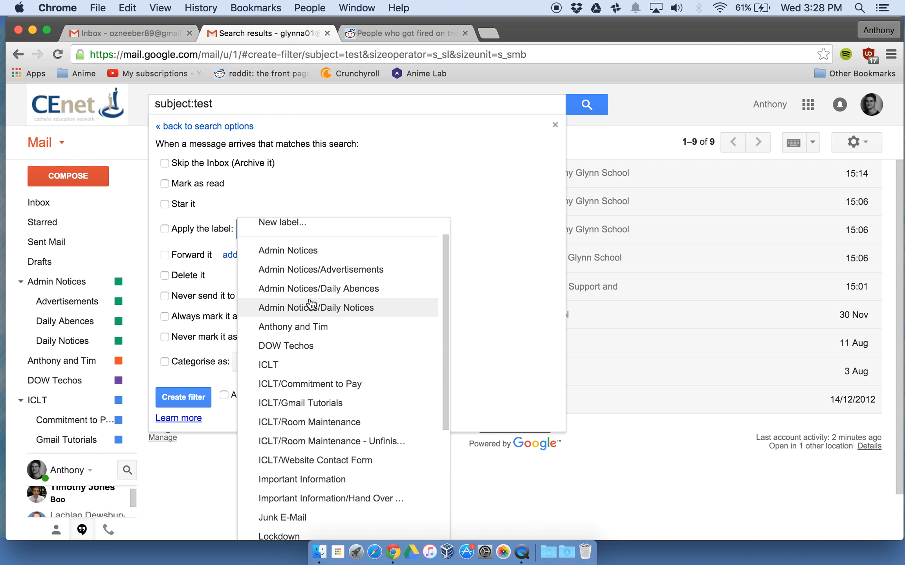
pyautogui.click(305, 333)
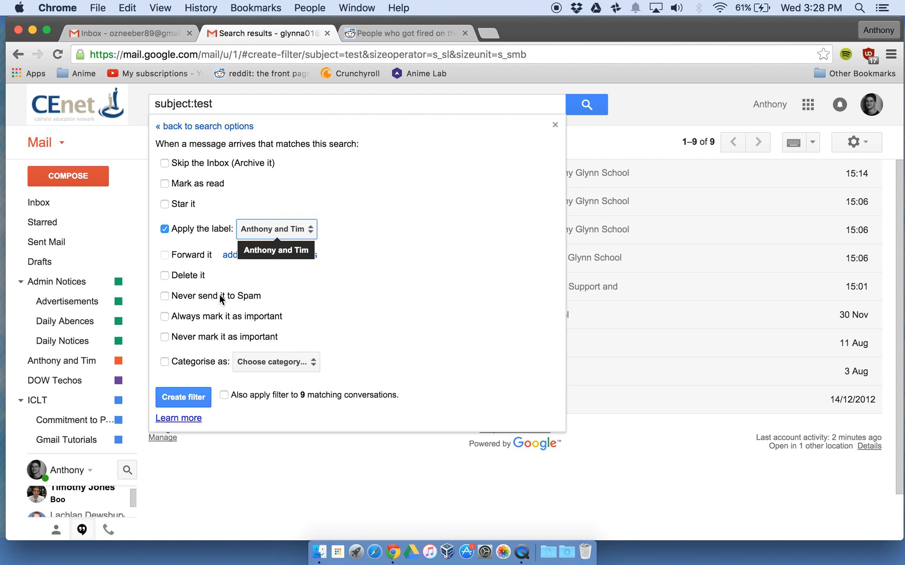
pyautogui.click(202, 396)
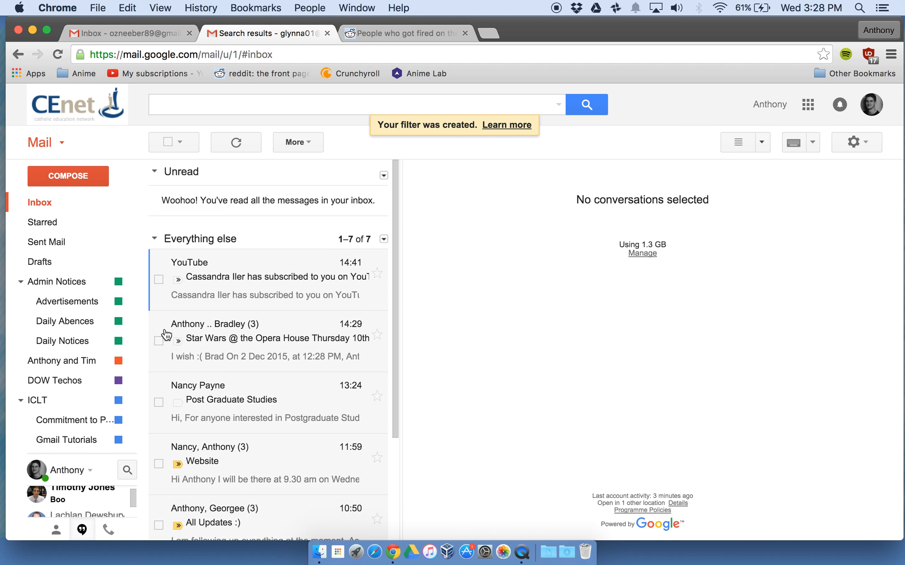
# Send an email to the account owner's own address with the subject "test" and the message "this is a test".
pyautogui.click(49, 177)
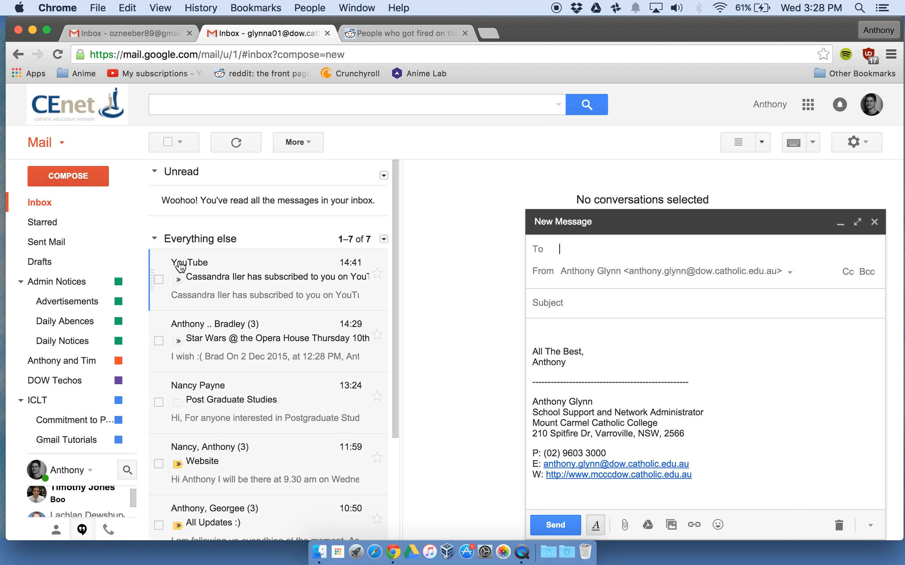
pyautogui.write('glynn')
pyautogui.press('Return')
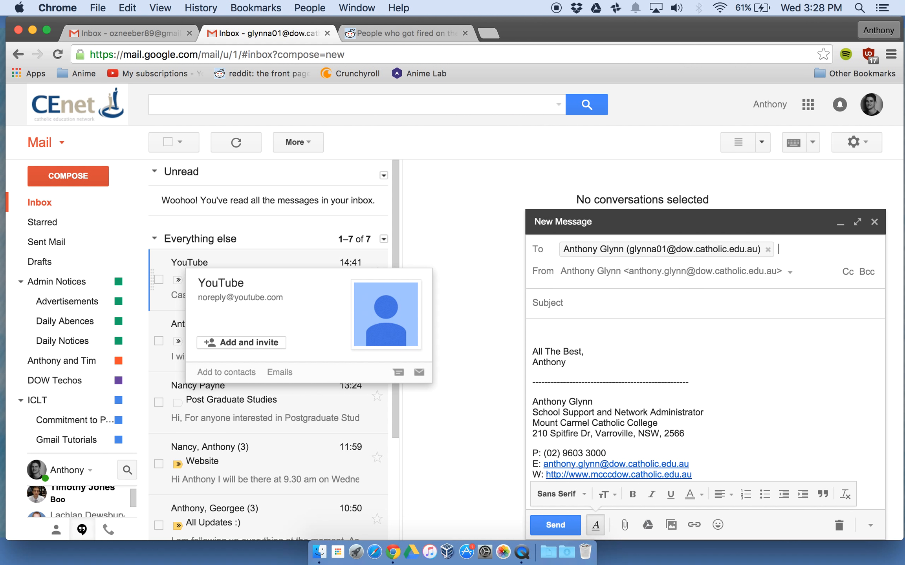
pyautogui.press('Tab')
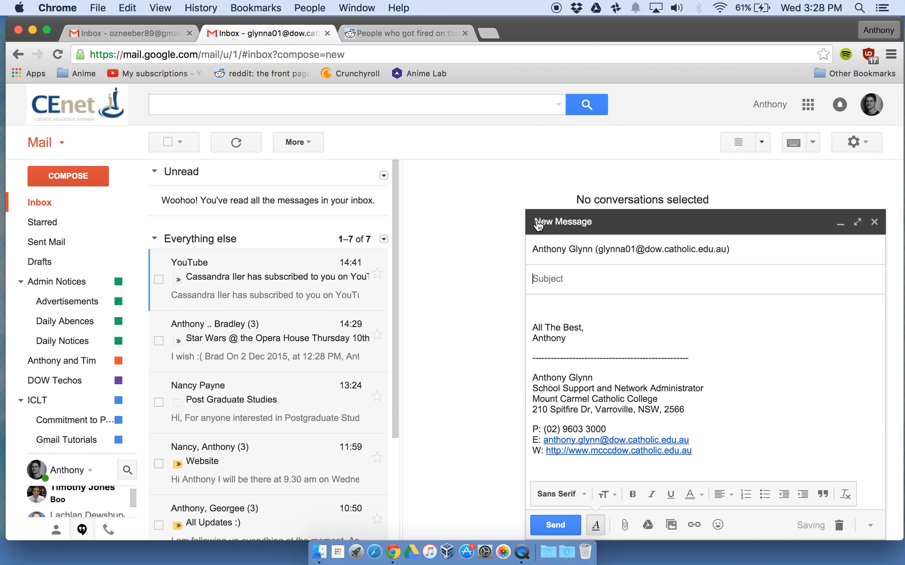
pyautogui.write('test')
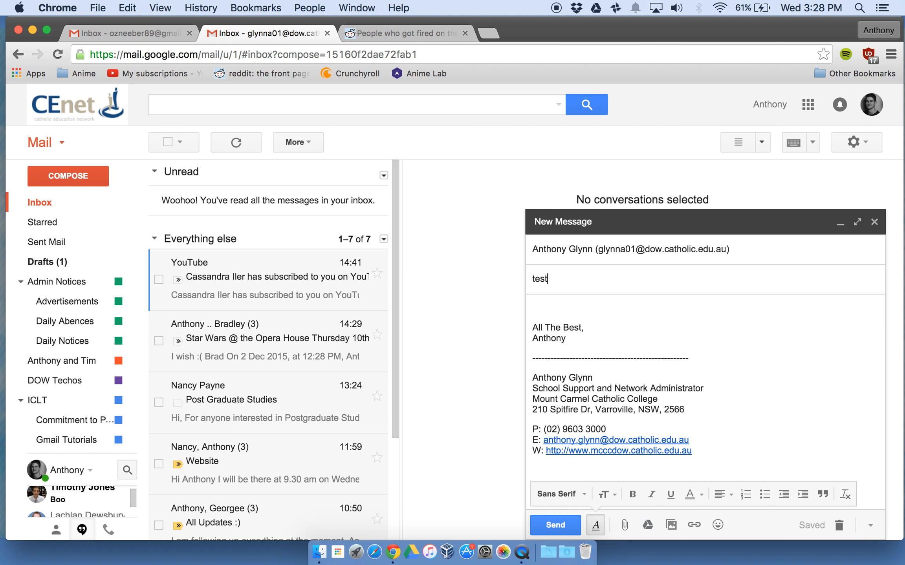
pyautogui.press('Tab')
pyautogui.write('this is a test')
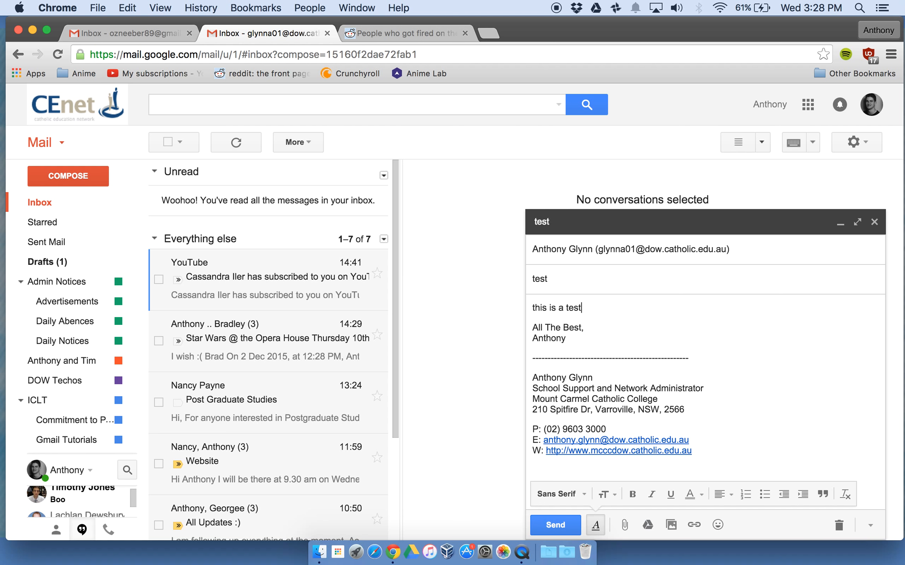
pyautogui.press('super+Return')
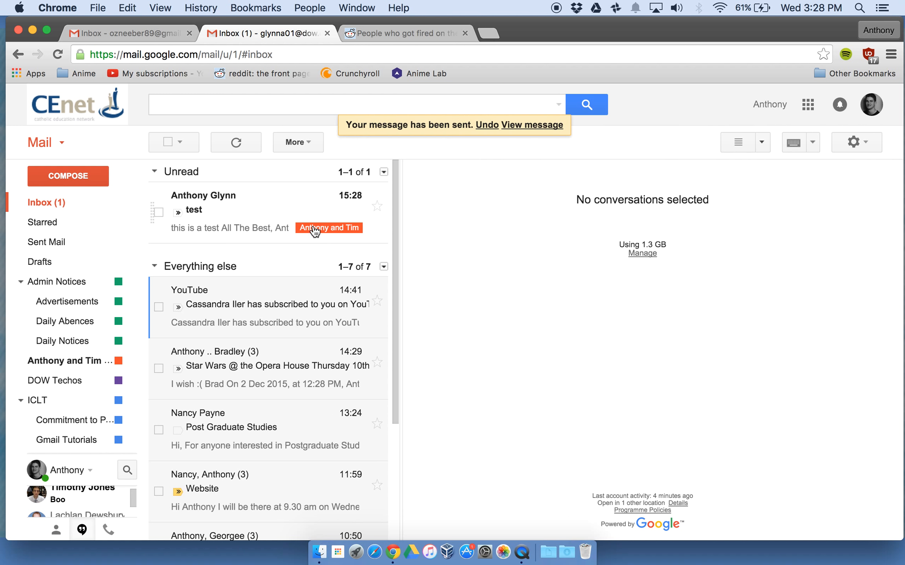
# Open the received test message and remove its Inbox label to archive it.
pyautogui.click(295, 227)
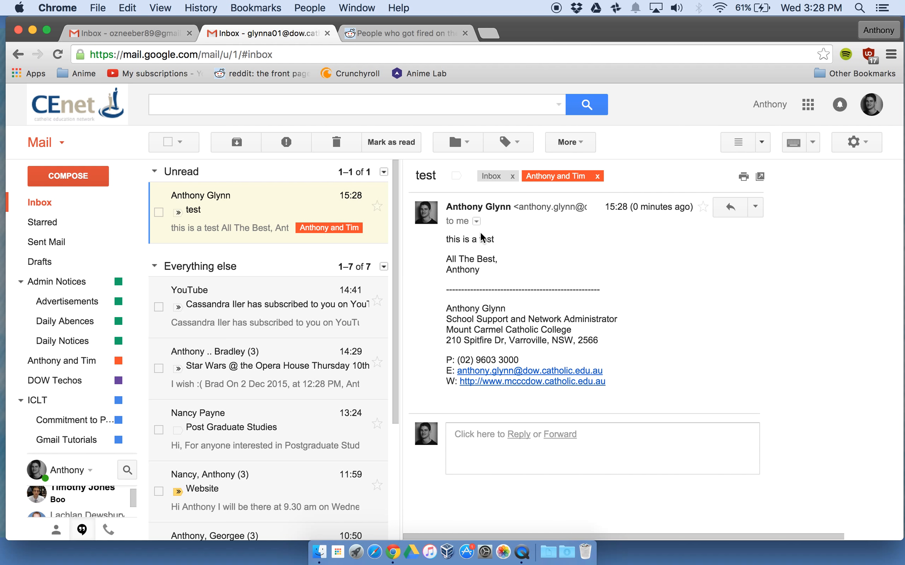
pyautogui.click(511, 178)
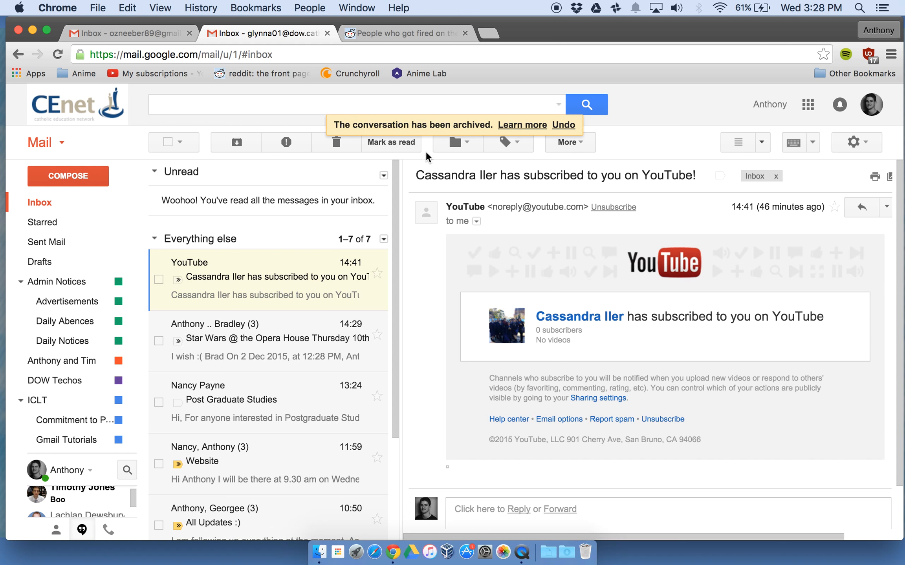
# Edit the subject:test filter in the mail settings so that matching messages also skip the inbox, and update it.
pyautogui.click(854, 143)
pyautogui.click(820, 285)
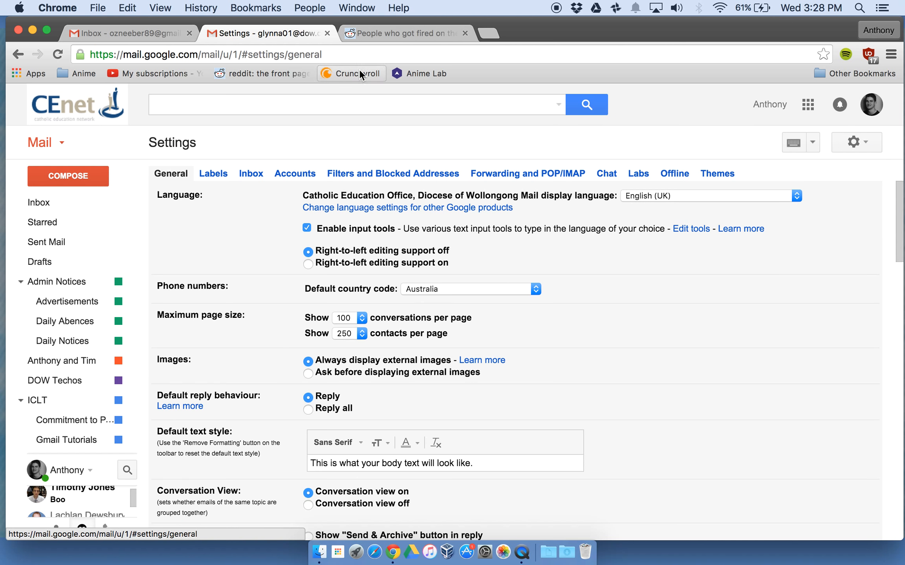
pyautogui.click(377, 173)
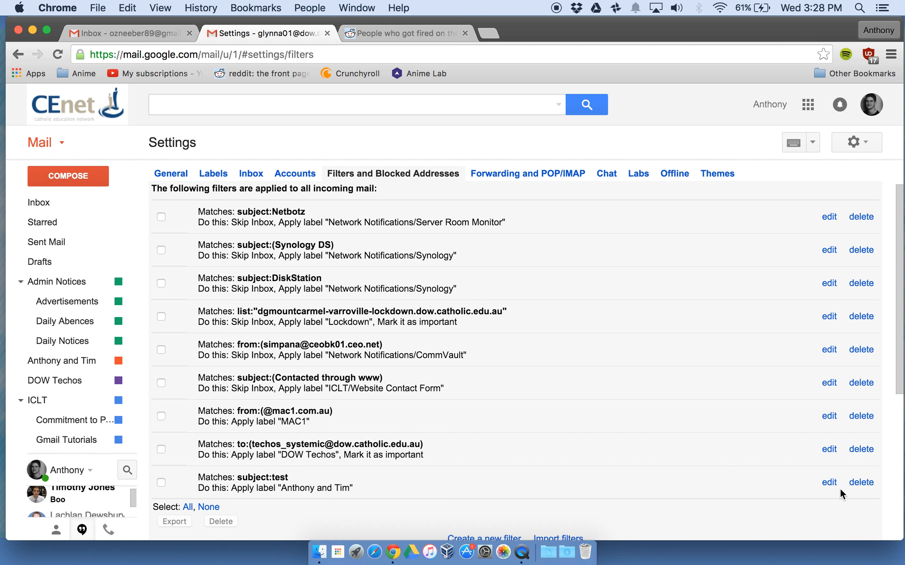
pyautogui.click(829, 483)
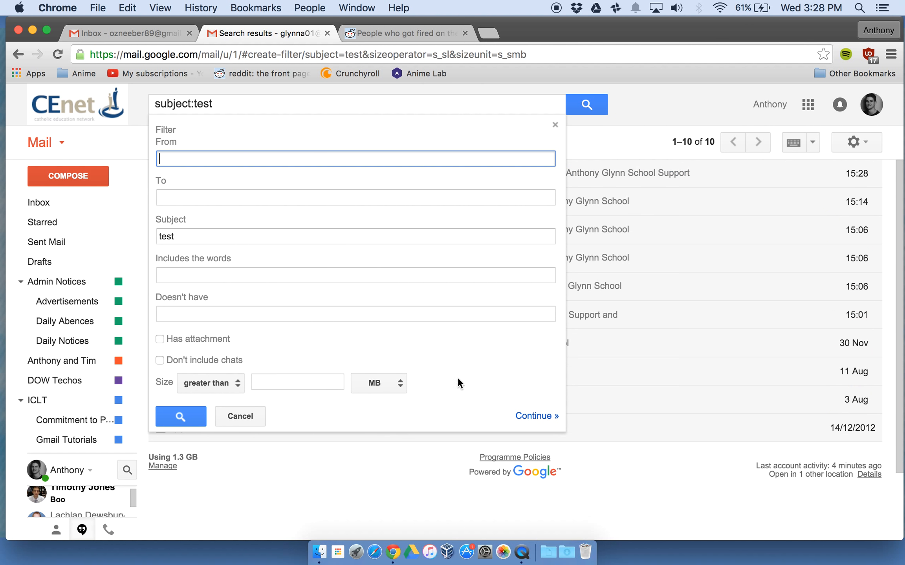
pyautogui.click(536, 416)
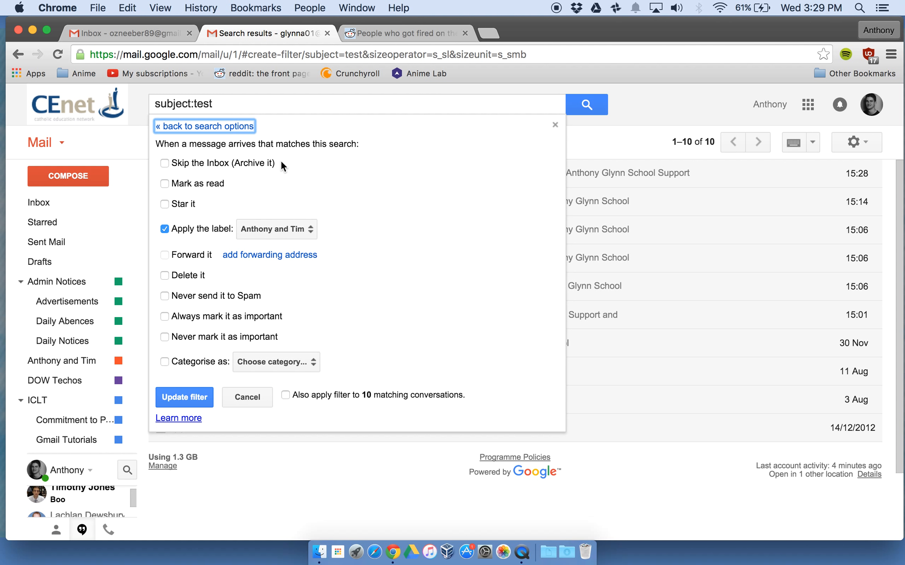
pyautogui.click(164, 164)
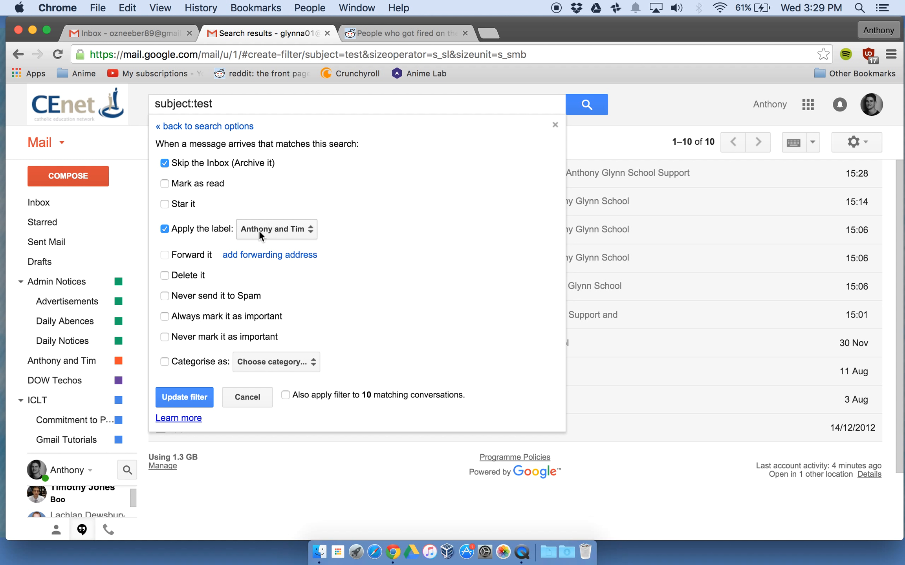
pyautogui.click(199, 403)
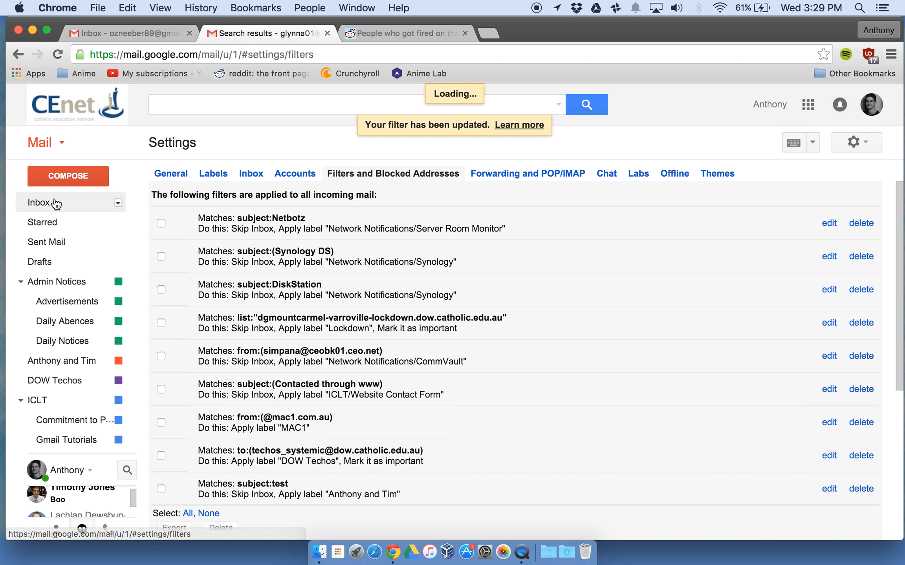
# Send another email to the account owner's own address with the subject "test" and the message "test again".
pyautogui.click(79, 177)
pyautogui.write('glynn')
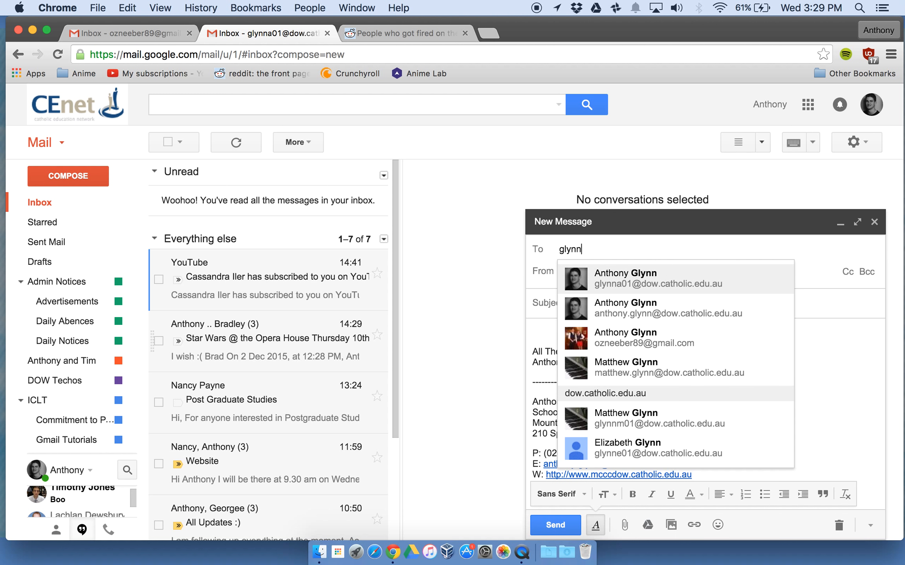
pyautogui.press('Return')
pyautogui.press('Tab')
pyautogui.write('test')
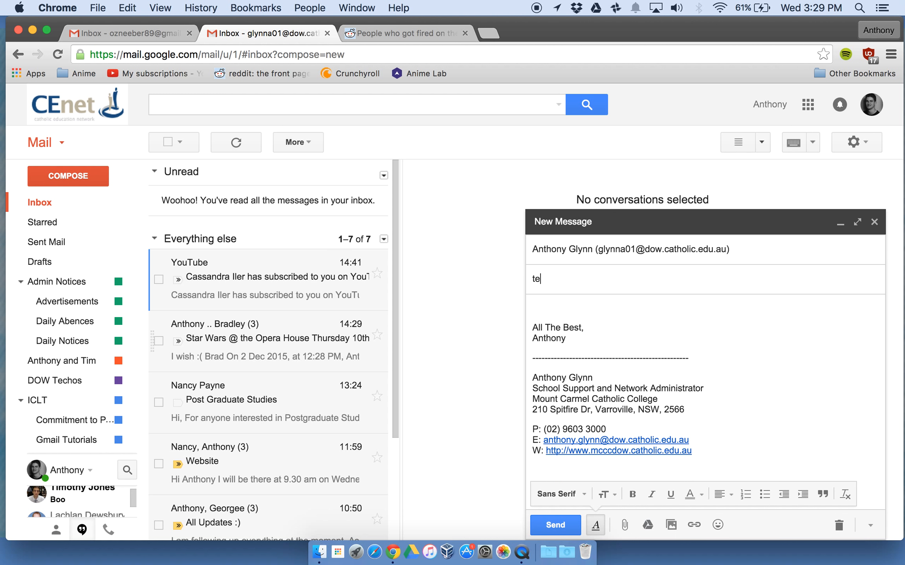
pyautogui.press('Tab')
pyautogui.write('test')
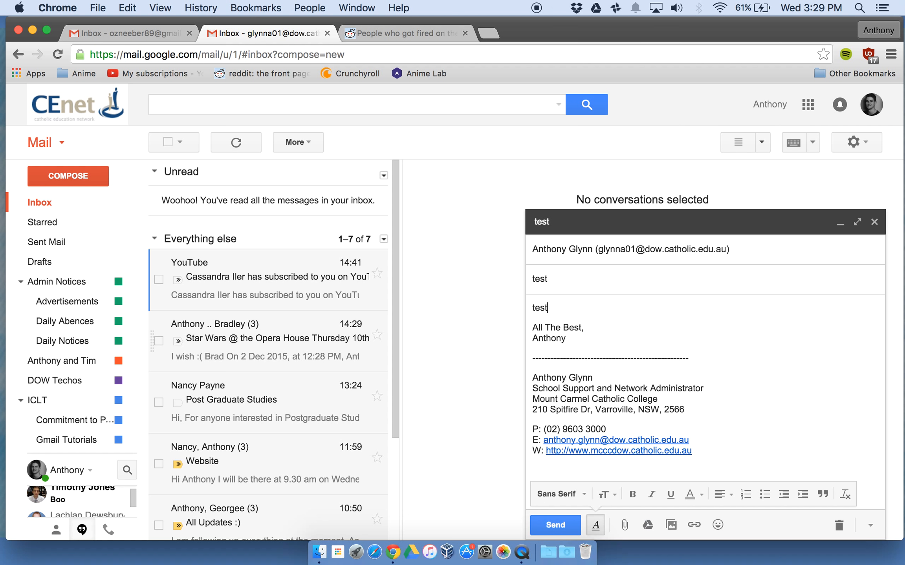
pyautogui.write(' again')
pyautogui.press('super+Return')
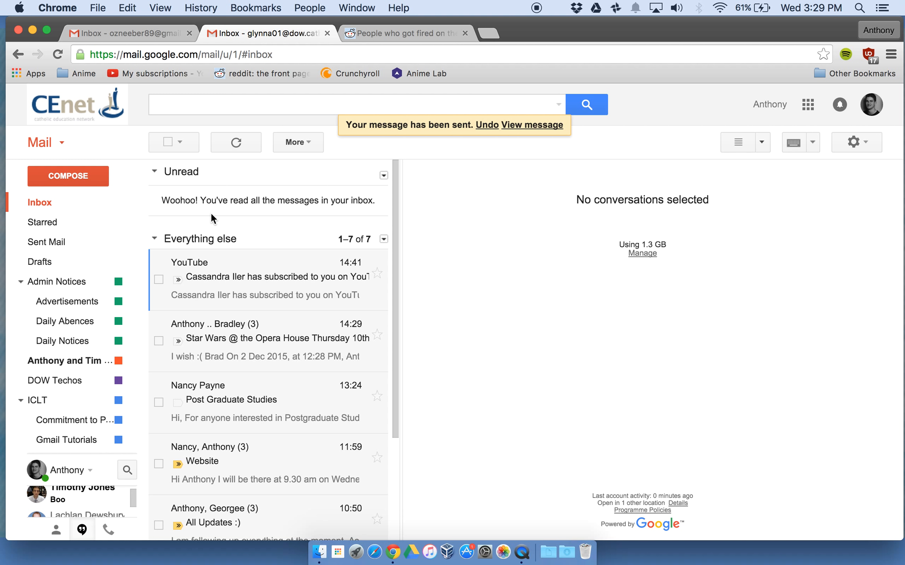
# Check the filter's label for the new "test again" message, then clear the search and return to the inbox.
pyautogui.click(71, 361)
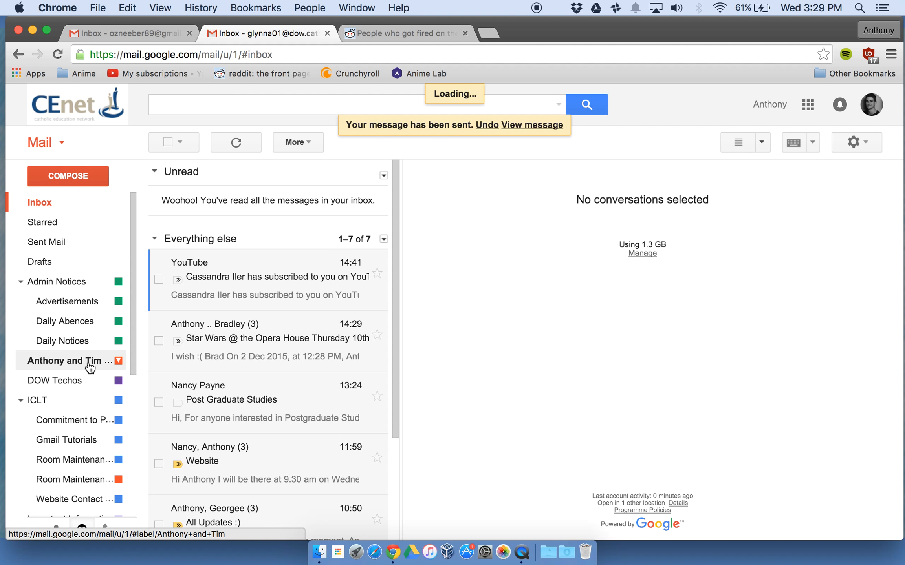
pyautogui.click(299, 201)
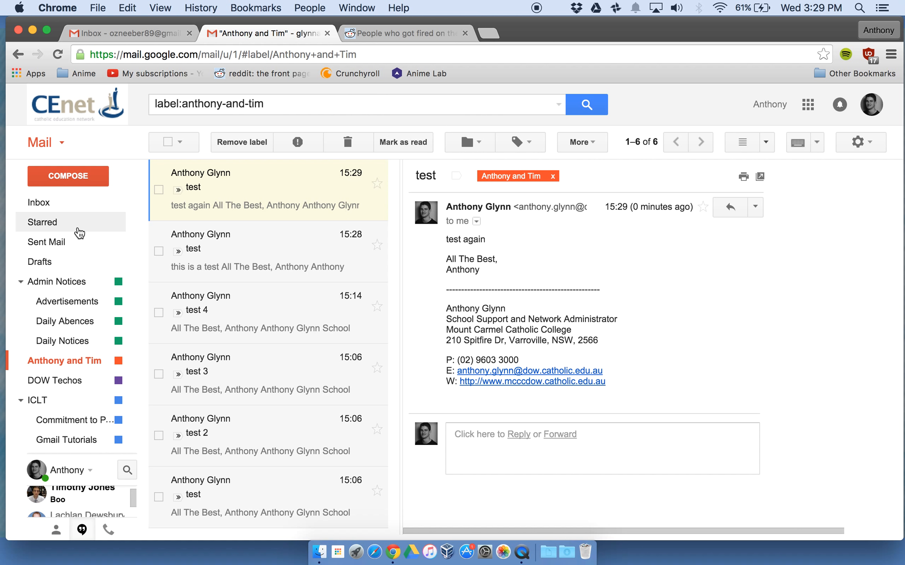
pyautogui.moveTo(79, 209)
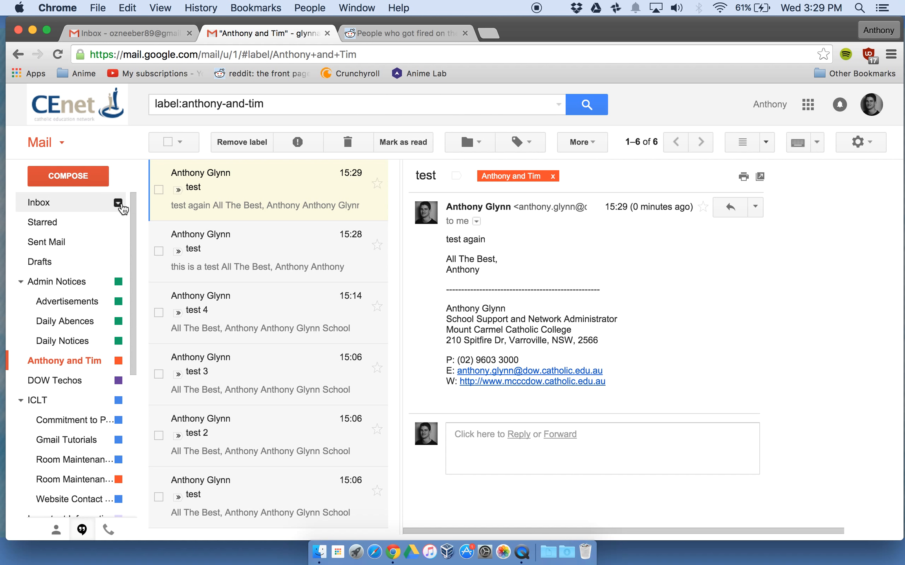
pyautogui.moveTo(331, 105); pyautogui.dragTo(21, 90)
pyautogui.press('BackSpace')
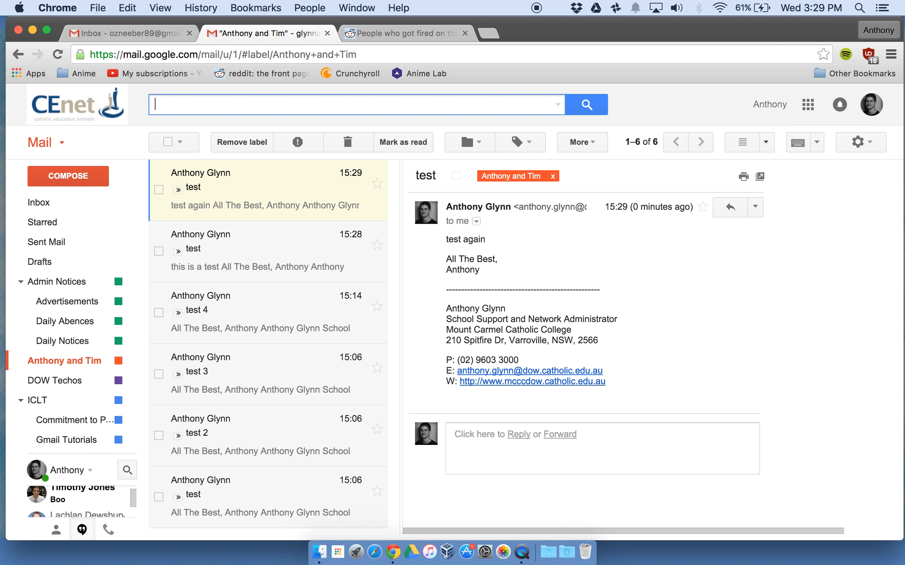
pyautogui.click(88, 202)
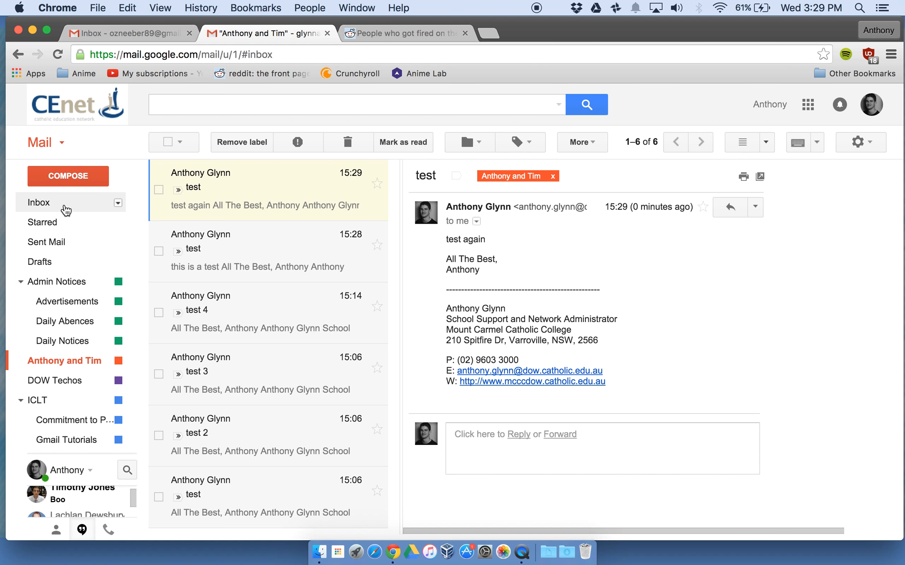
# Start a new filter for messages from the colleague's email address, chosen from the suggested contacts.
pyautogui.click(557, 104)
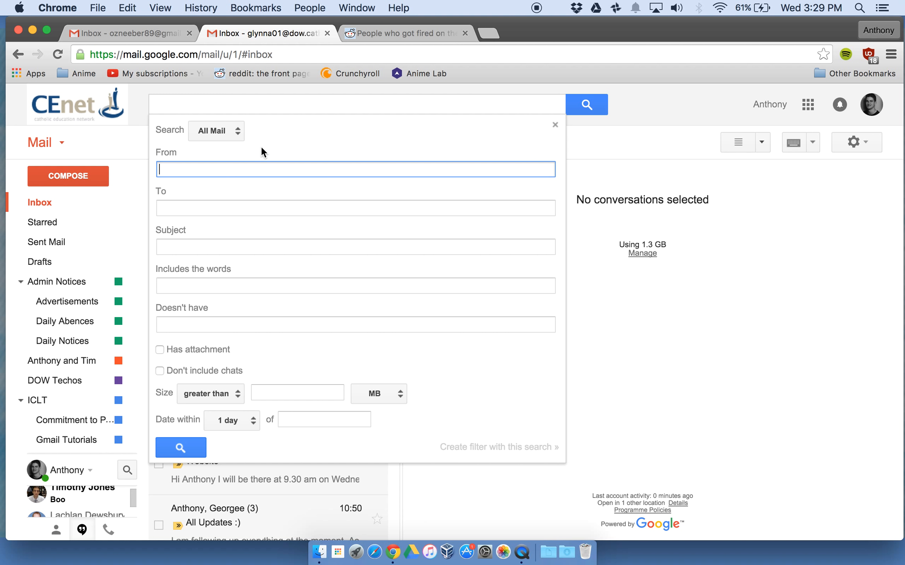
pyautogui.write('timo')
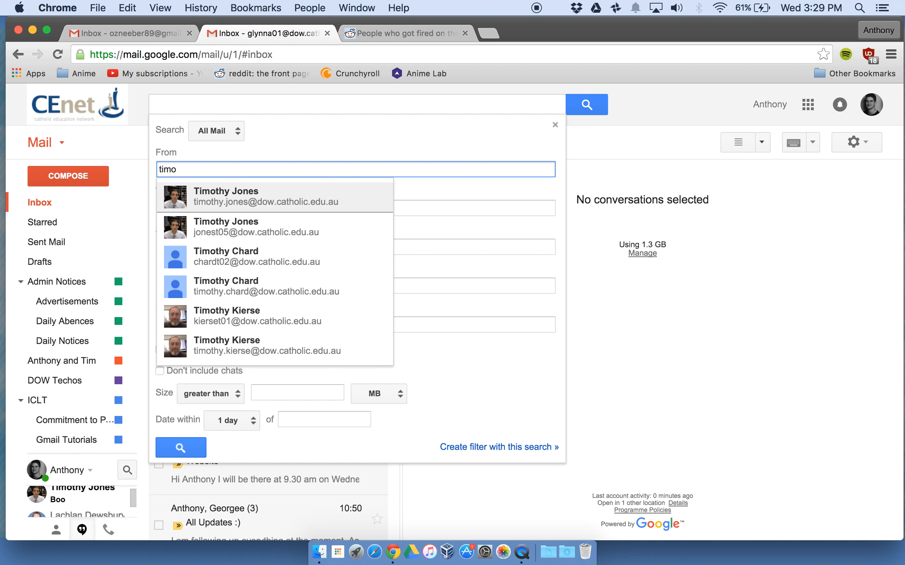
pyautogui.press('Return')
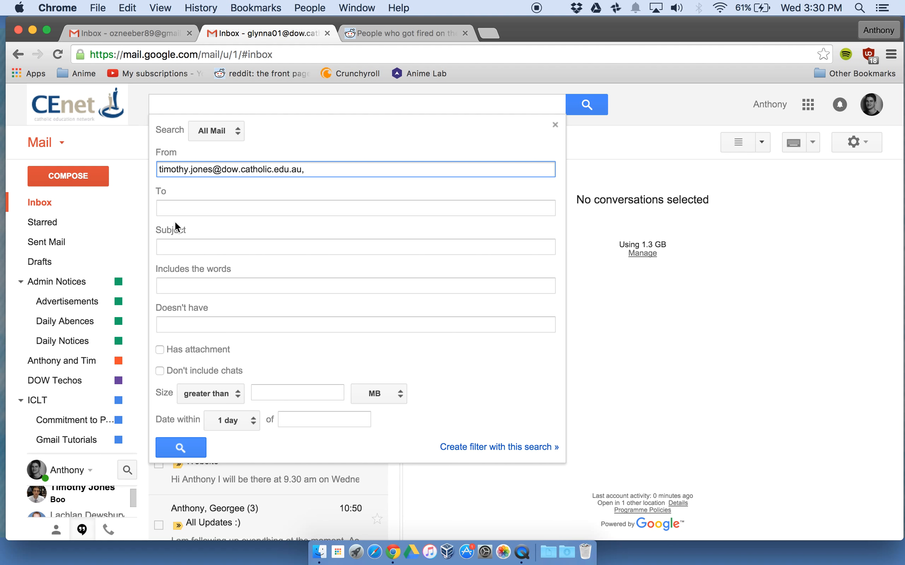
pyautogui.click(482, 447)
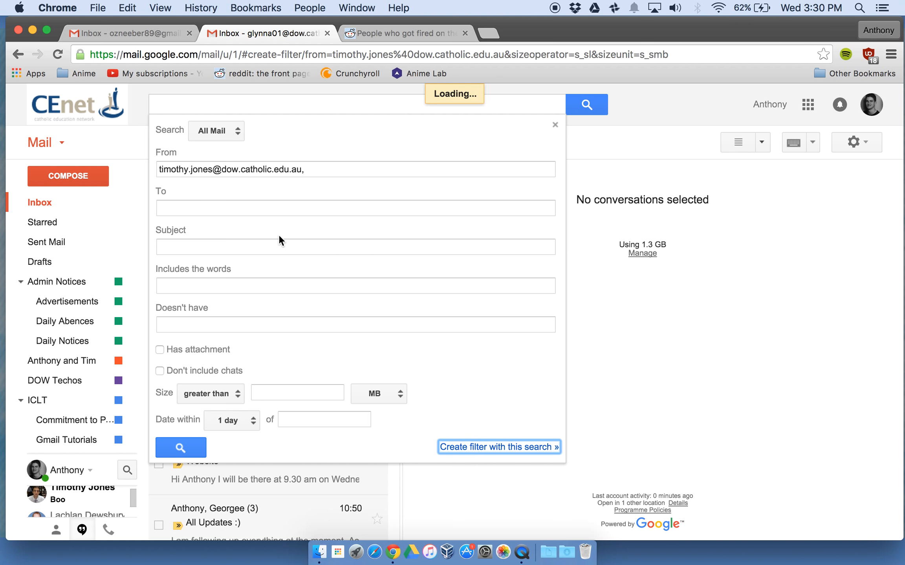
# Make the filter skip the inbox, apply the same label as the subject:test filter and always mark as important, and create it.
pyautogui.click(165, 232)
pyautogui.click(286, 235)
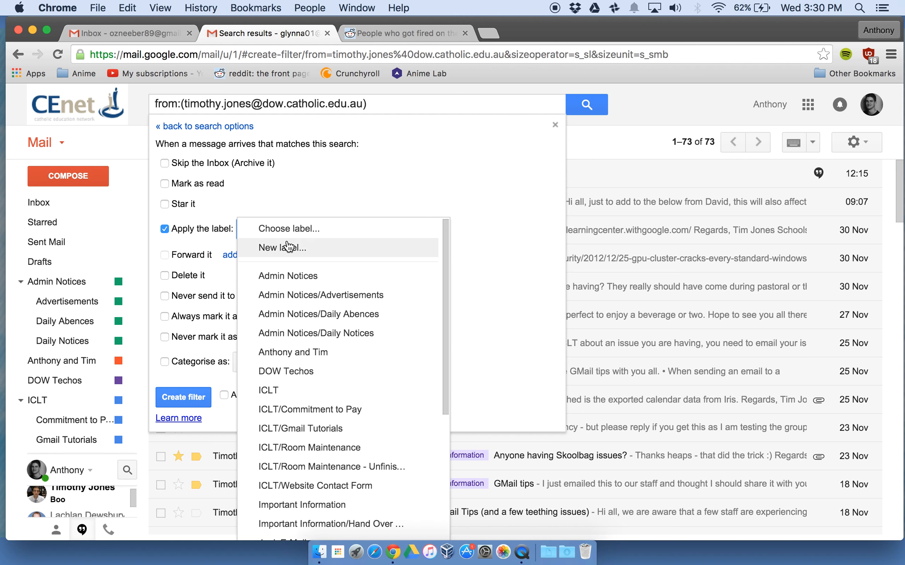
pyautogui.click(292, 352)
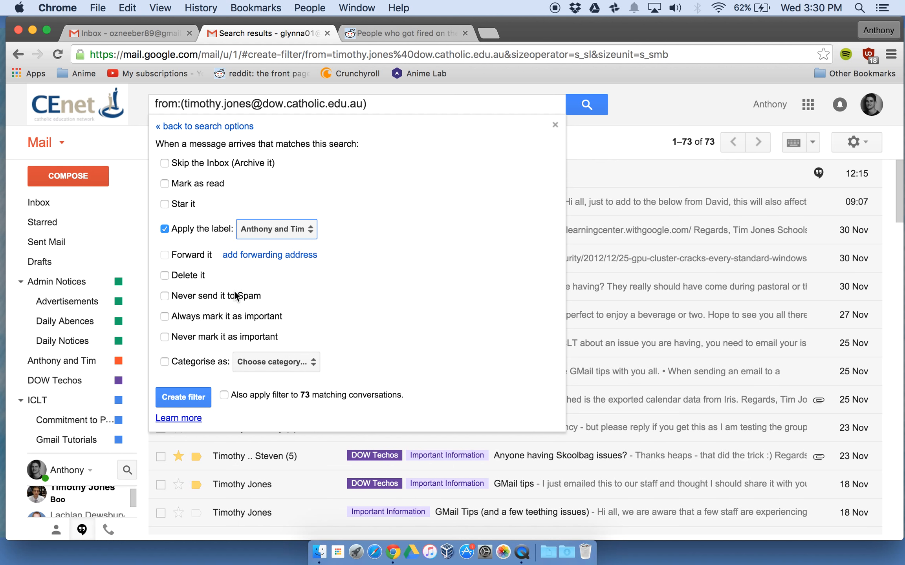
pyautogui.click(163, 164)
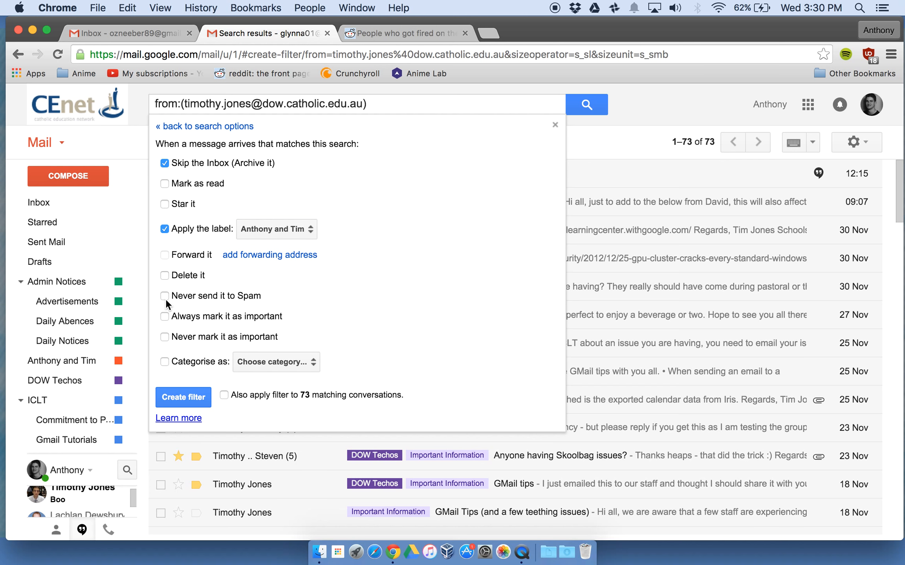
pyautogui.click(165, 317)
pyautogui.click(183, 398)
# Check the inbox and the filter's label for new mail, and look through the list of labels.
pyautogui.click(62, 212)
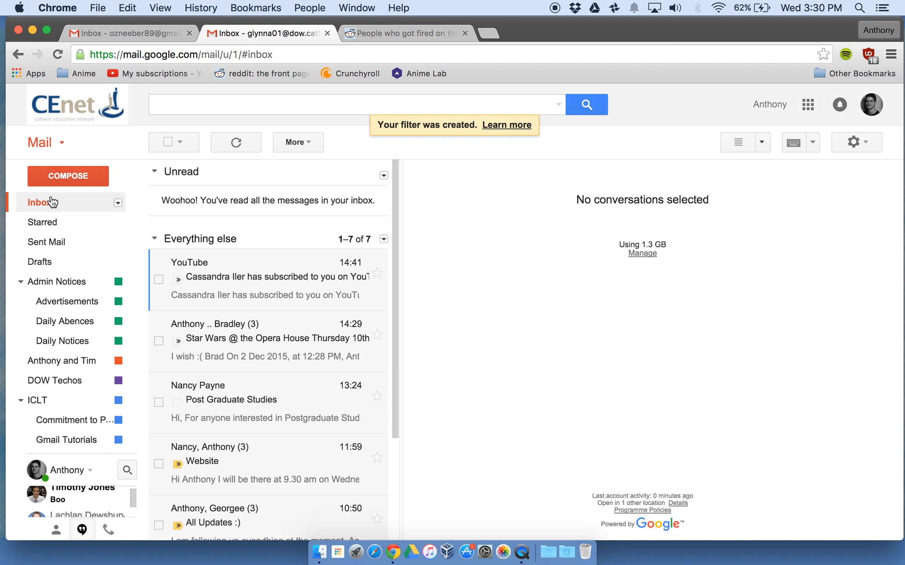
pyautogui.click(51, 202)
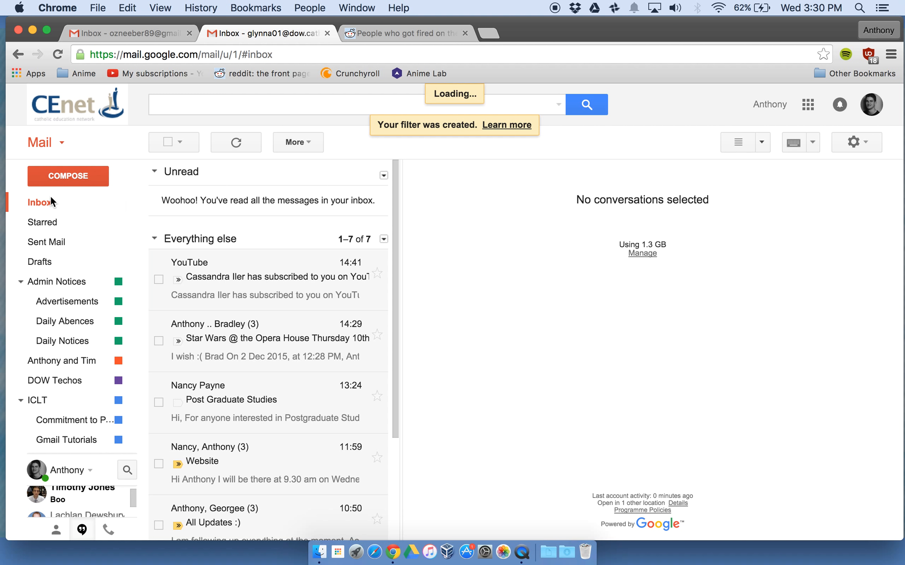
pyautogui.click(62, 364)
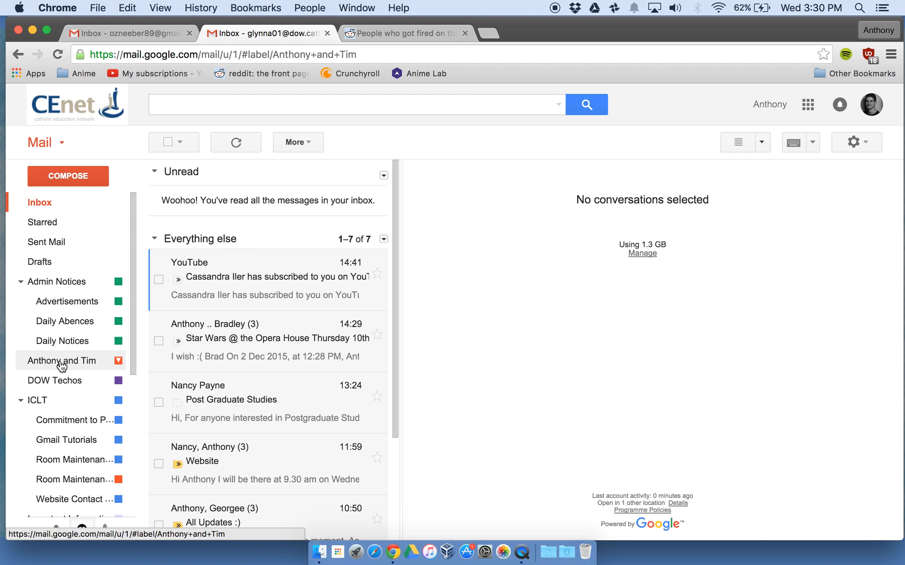
pyautogui.click(65, 203)
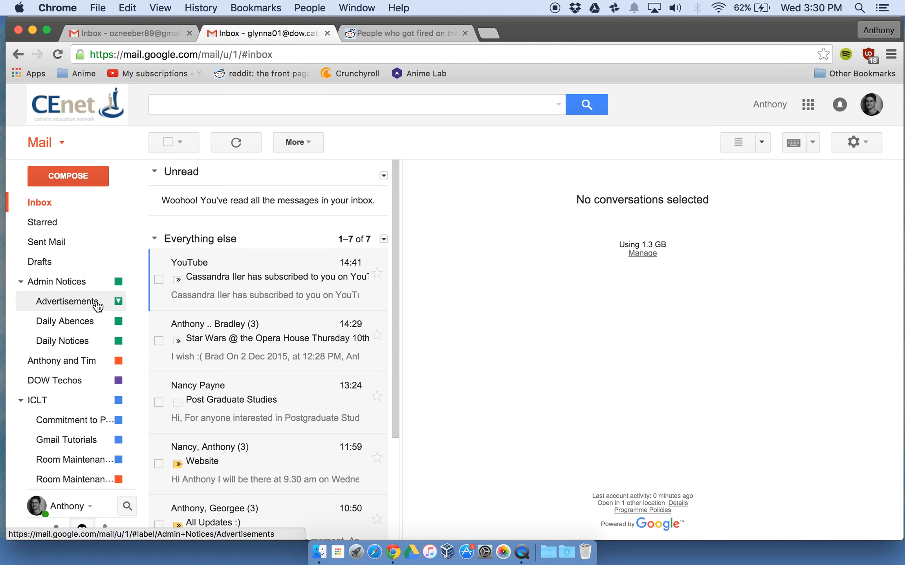
pyautogui.scroll(-3, 94, 309)
pyautogui.scroll(-3, 94, 309)
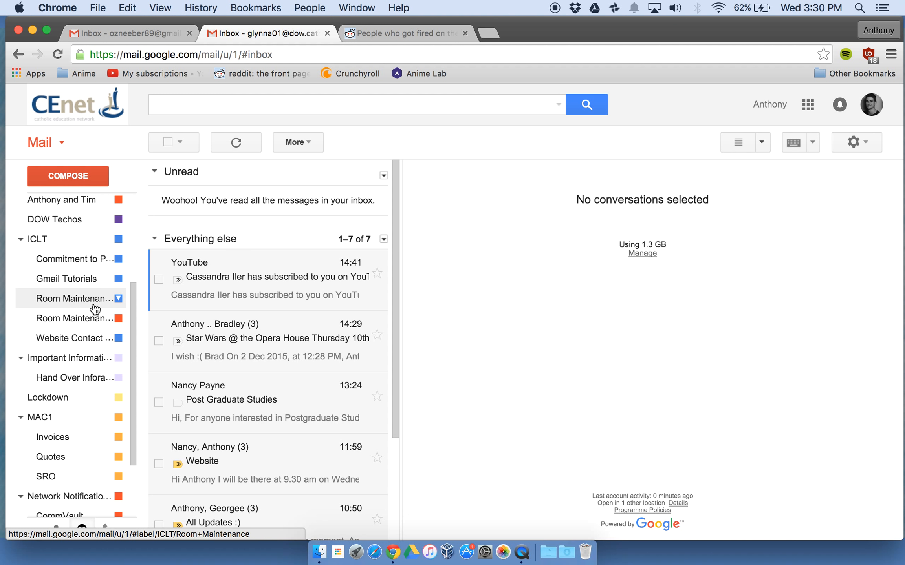
pyautogui.scroll(6, 94, 309)
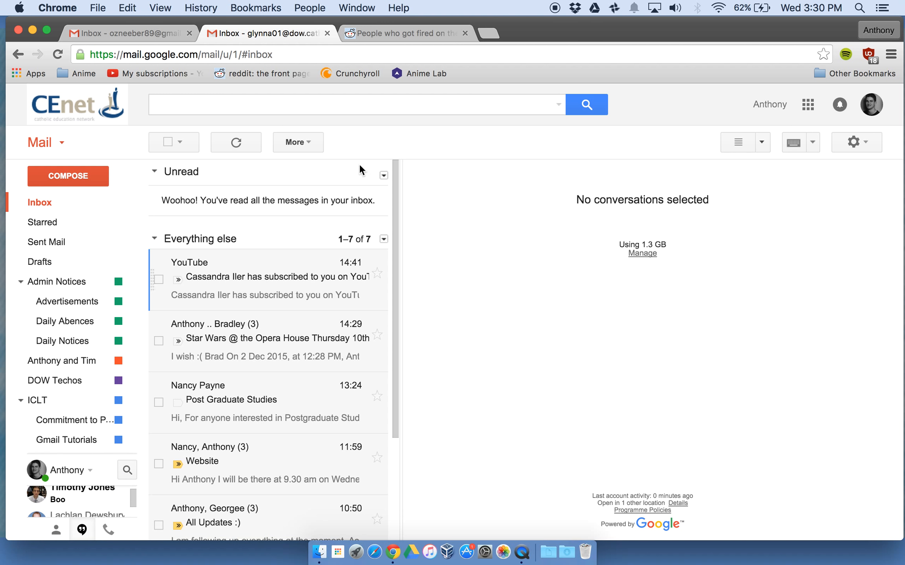
# Review the advanced search criteria, including the included and excluded words and the mail locations available for searching.
pyautogui.click(558, 105)
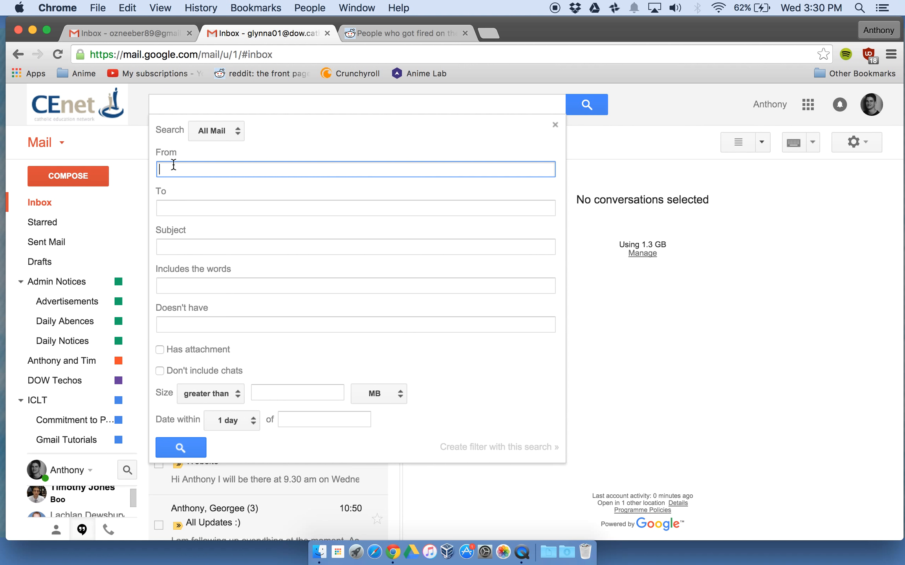
pyautogui.click(188, 288)
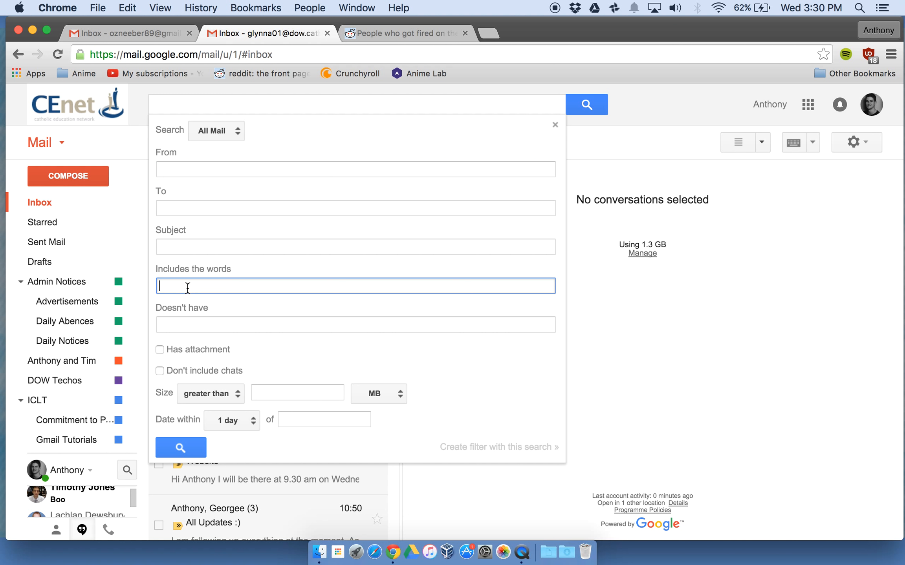
pyautogui.click(188, 327)
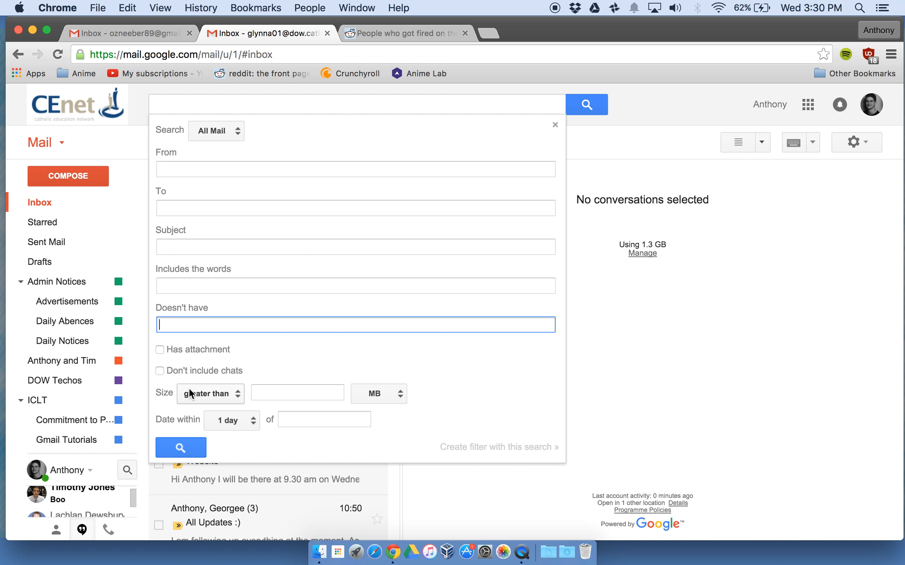
pyautogui.click(235, 128)
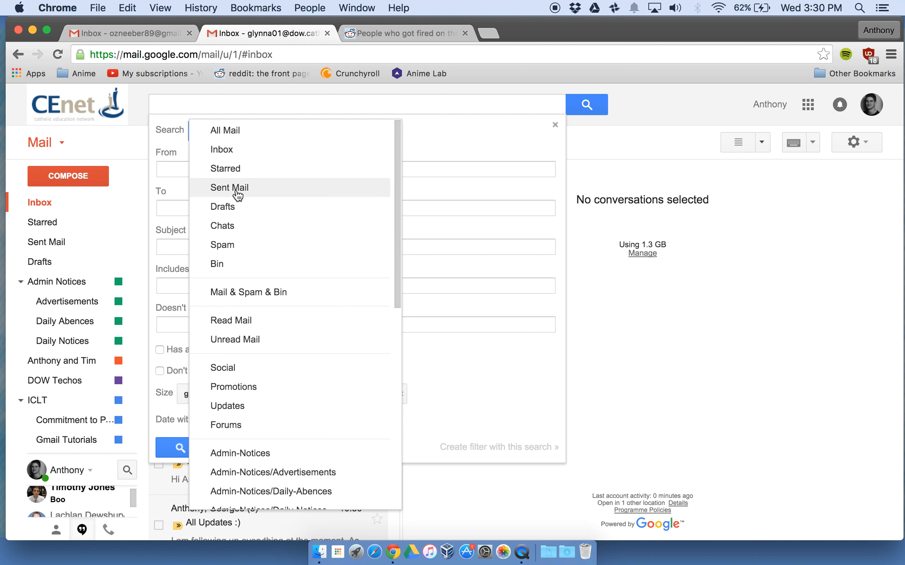
pyautogui.scroll(-10, 235, 369)
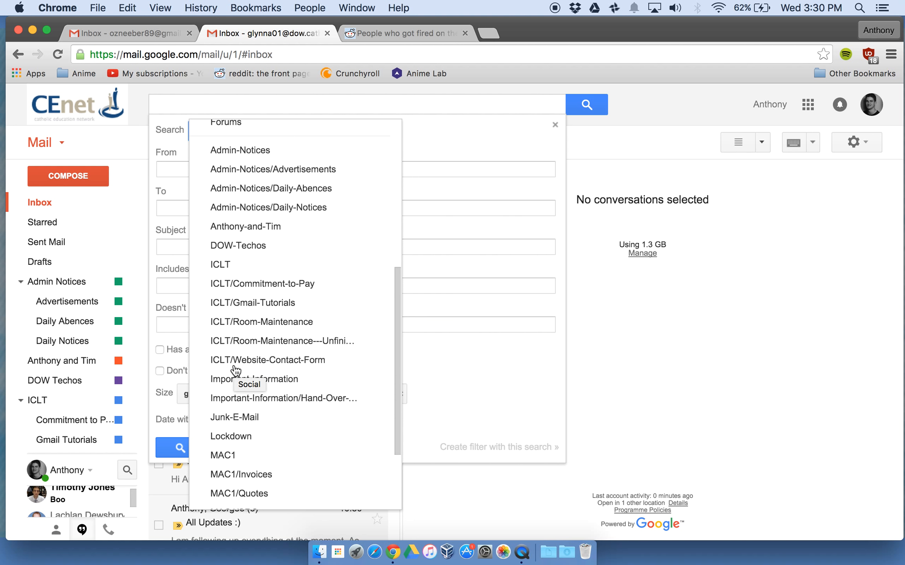
pyautogui.click(660, 362)
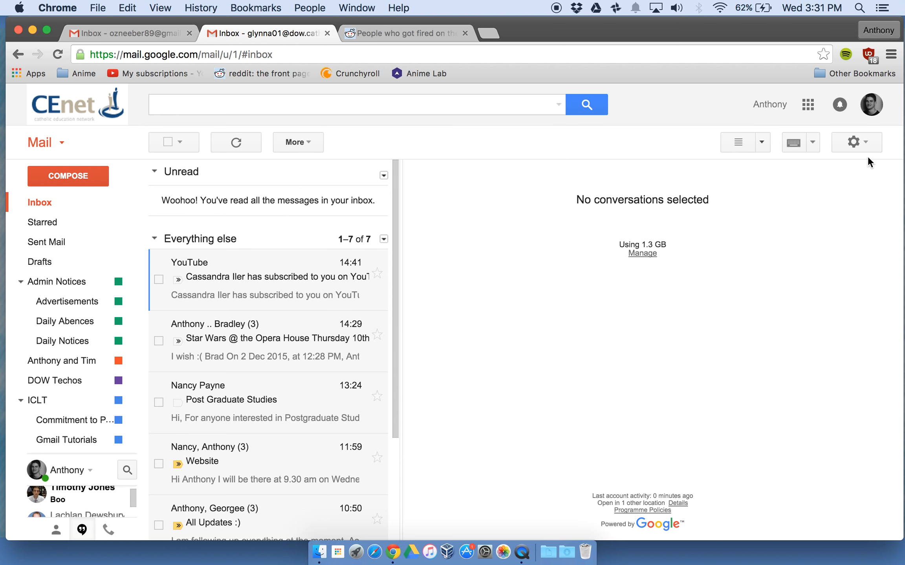
# Edit the subject:test filter in the mail settings so that it also applies to existing matching conversations, and update it.
pyautogui.click(858, 144)
pyautogui.click(835, 273)
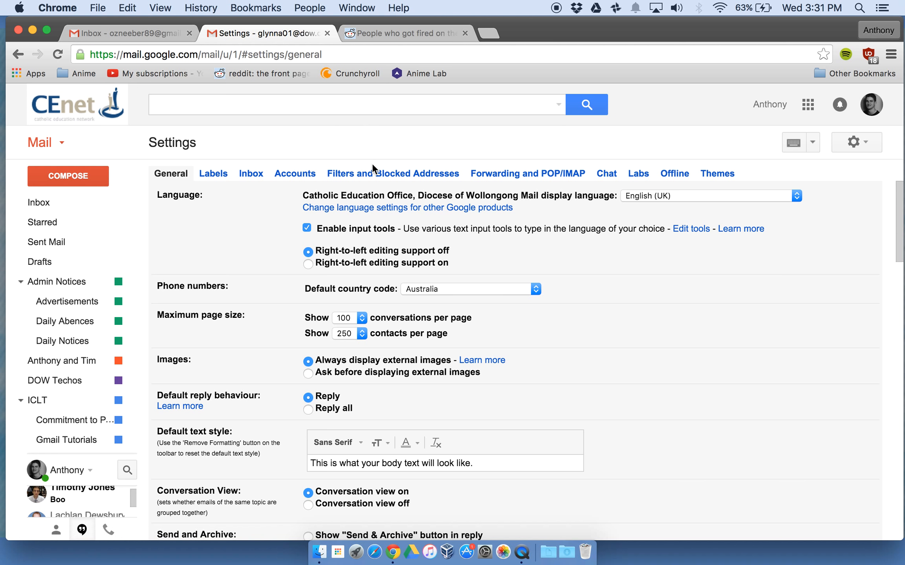
pyautogui.click(373, 173)
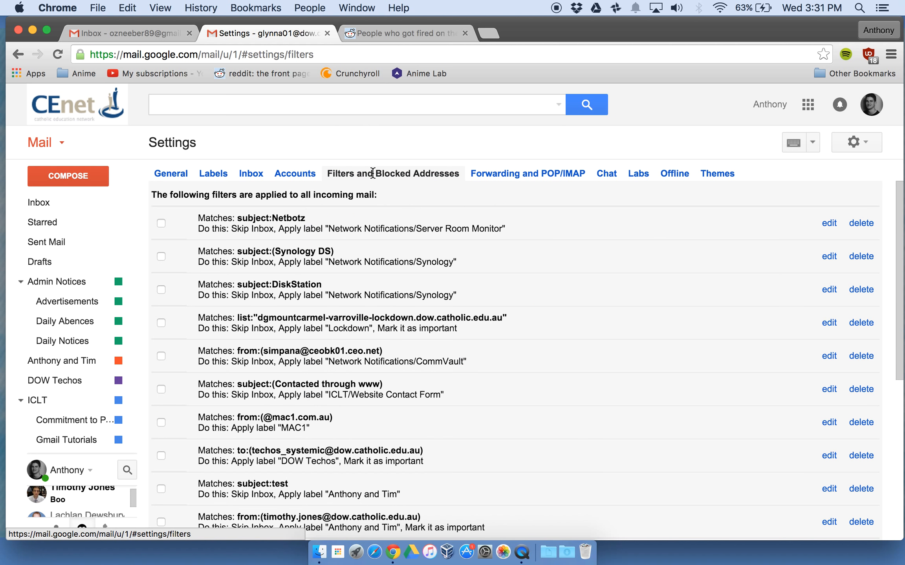
pyautogui.scroll(-6, 362, 208)
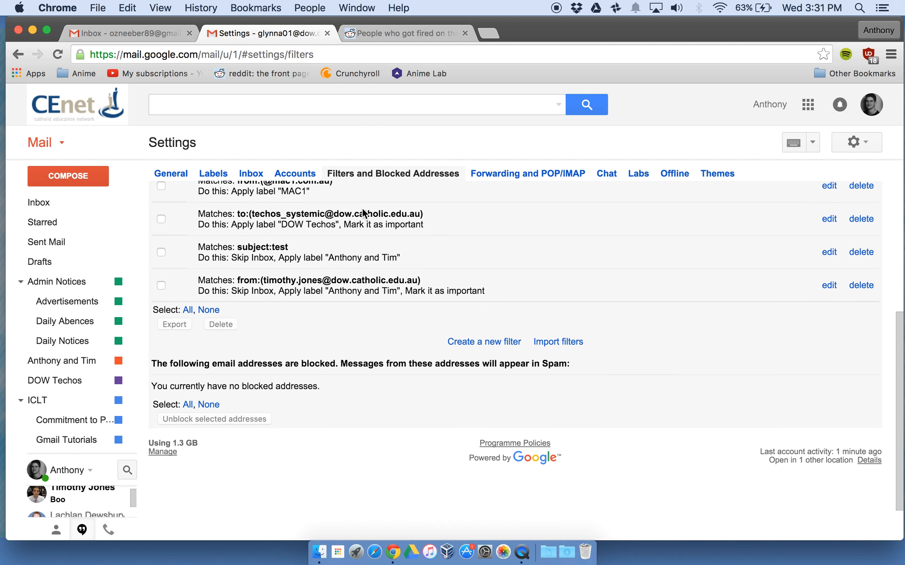
pyautogui.scroll(1, 267, 284)
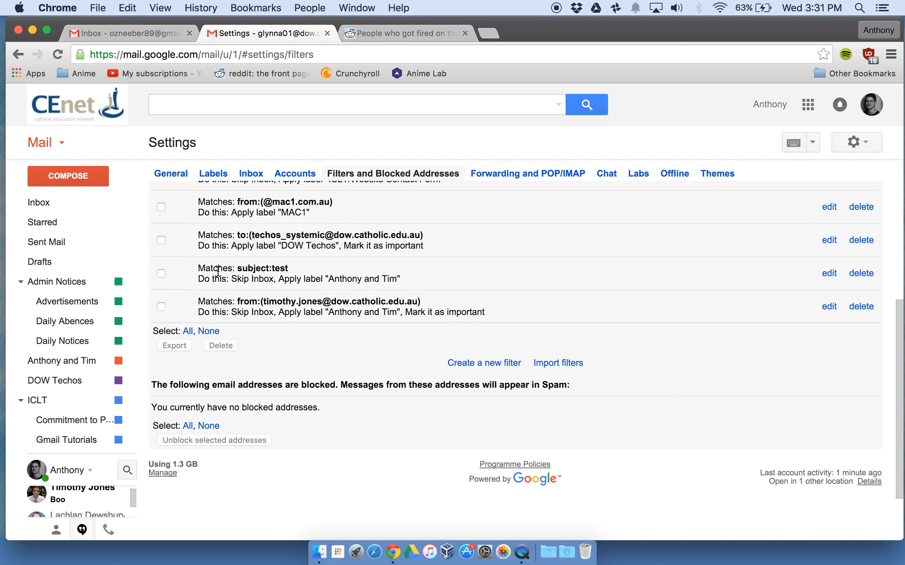
pyautogui.click(828, 274)
pyautogui.click(537, 415)
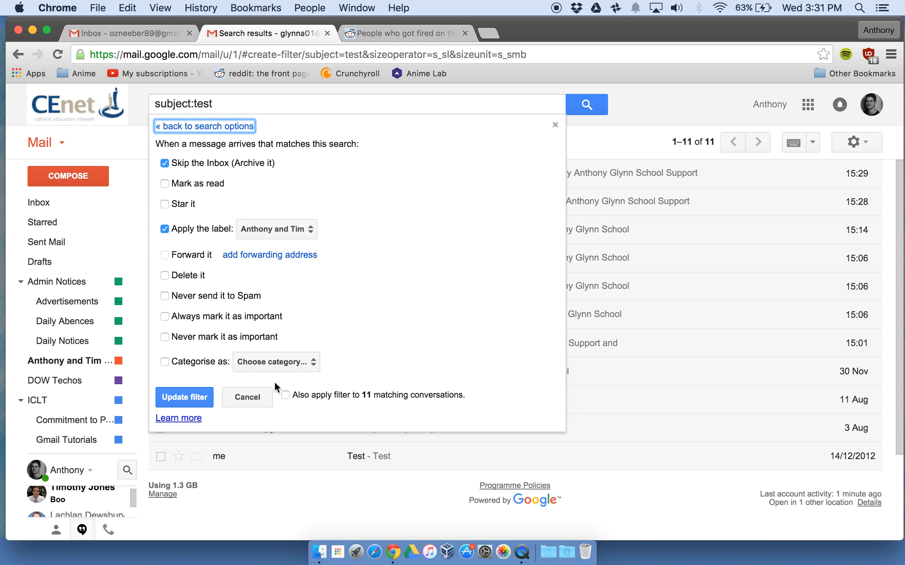
pyautogui.moveTo(298, 394); pyautogui.dragTo(431, 388)
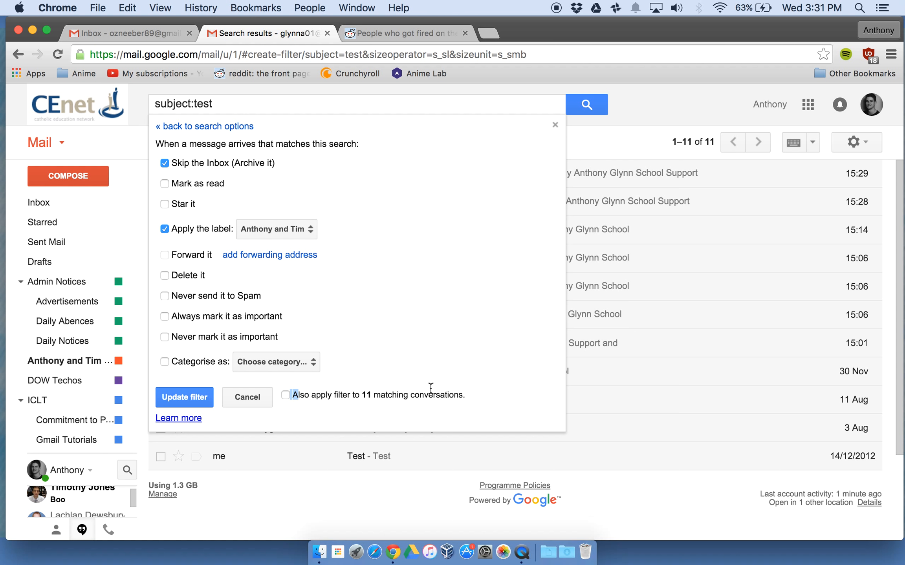
pyautogui.click(198, 398)
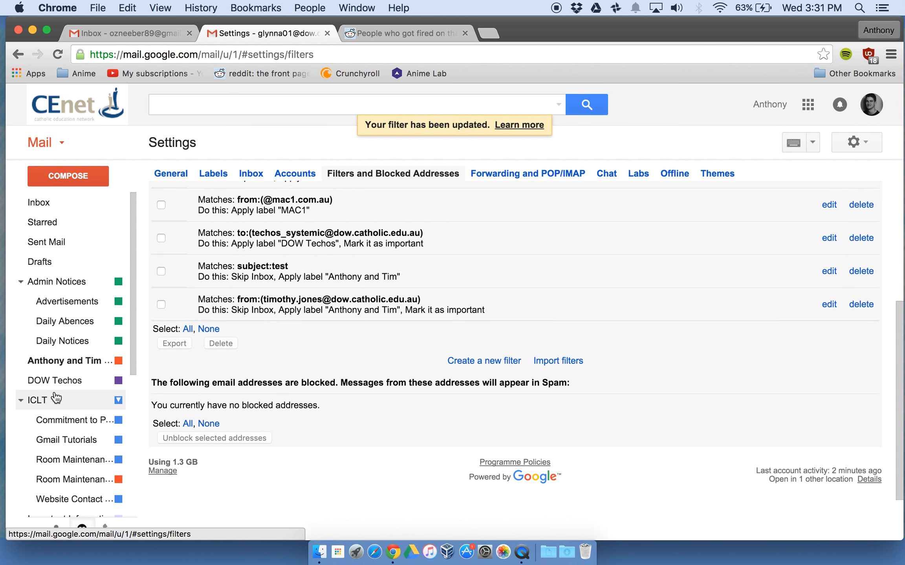
# Open the filter's label and read the message "Help me, I'm stuck in the interwebs".
pyautogui.click(59, 363)
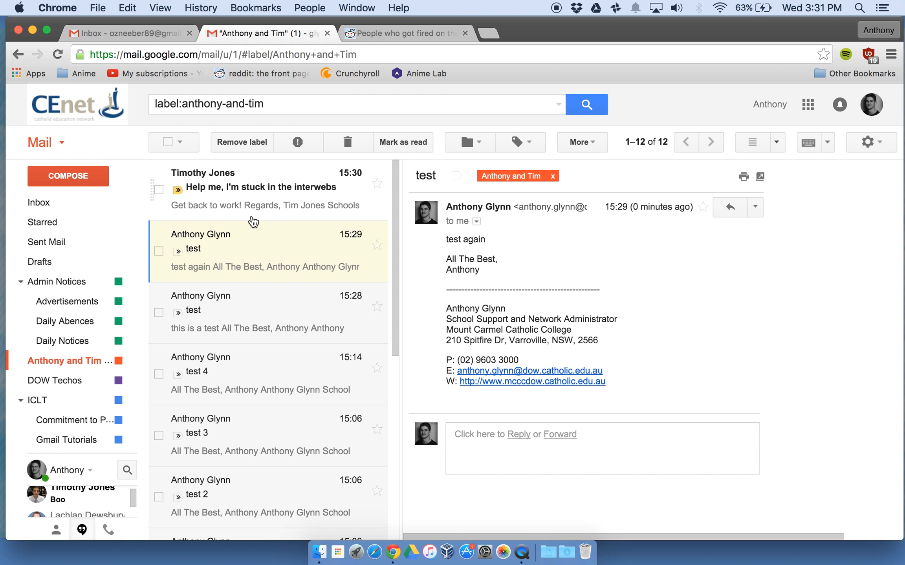
pyautogui.click(263, 181)
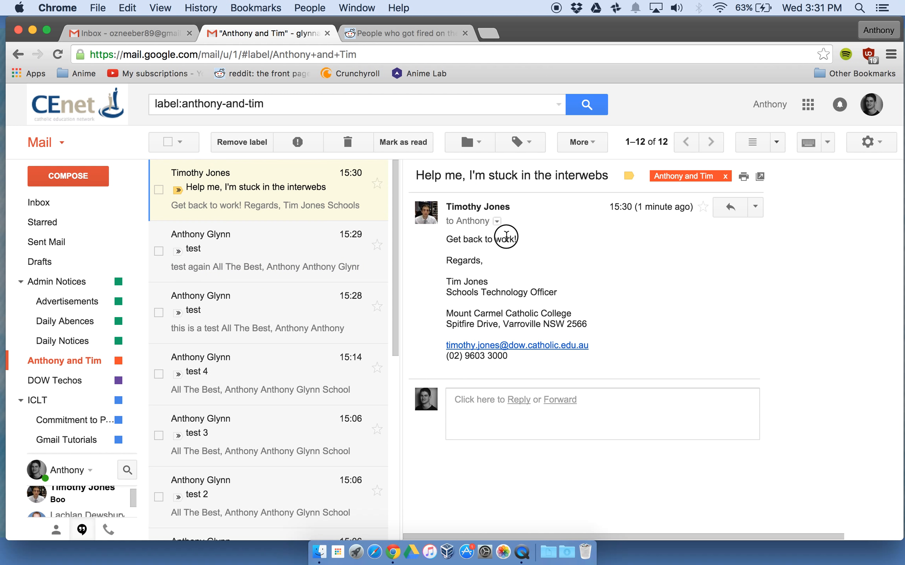
pyautogui.moveTo(506, 239); pyautogui.dragTo(431, 237)
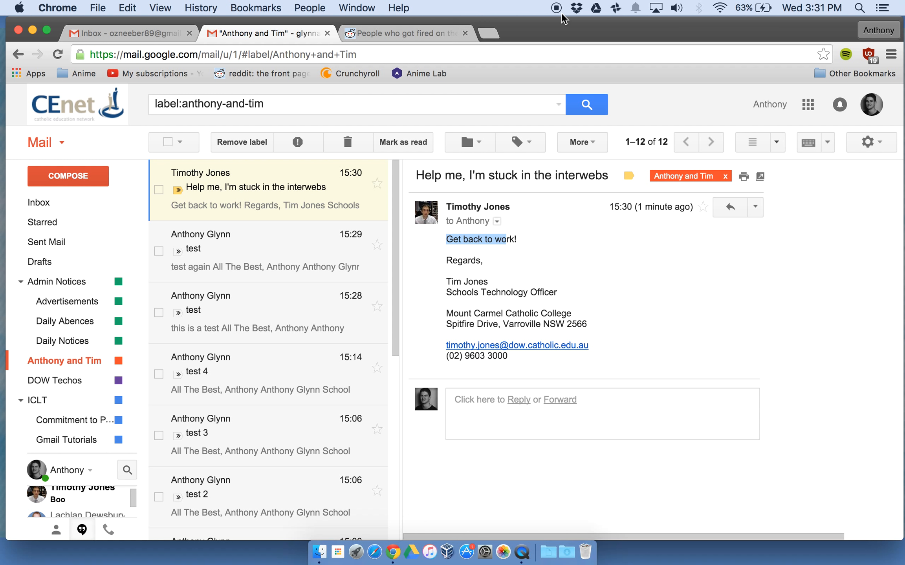